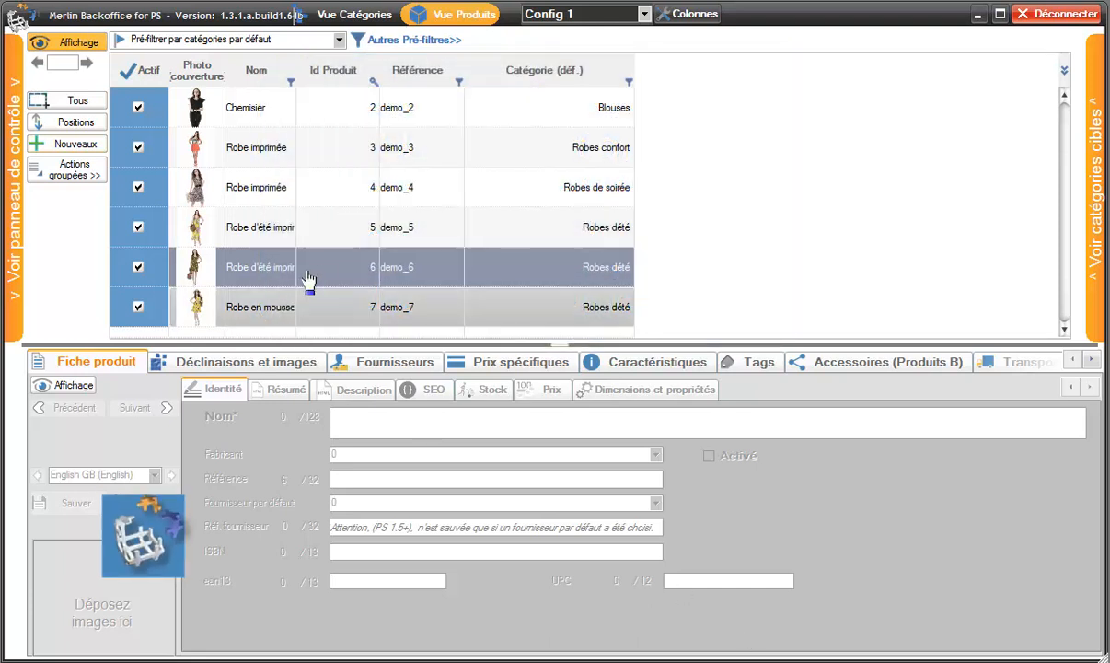
# - Open the Transporteurs section, inspect the table column configuration for products, and close it without changes
pyautogui.click(1031, 363)
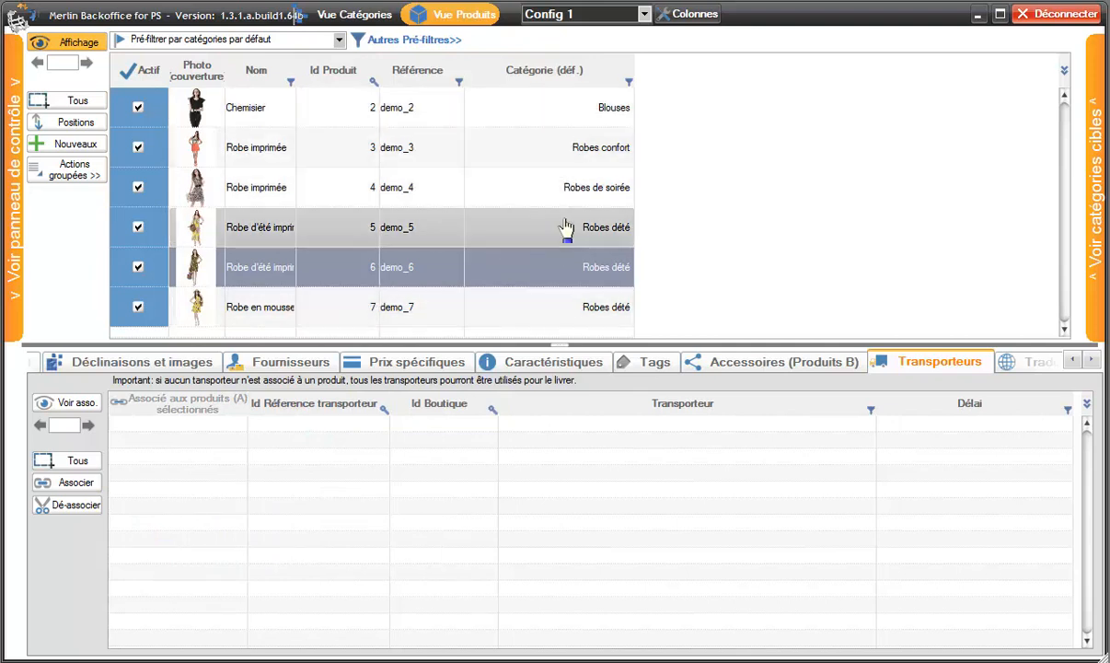
pyautogui.click(691, 17)
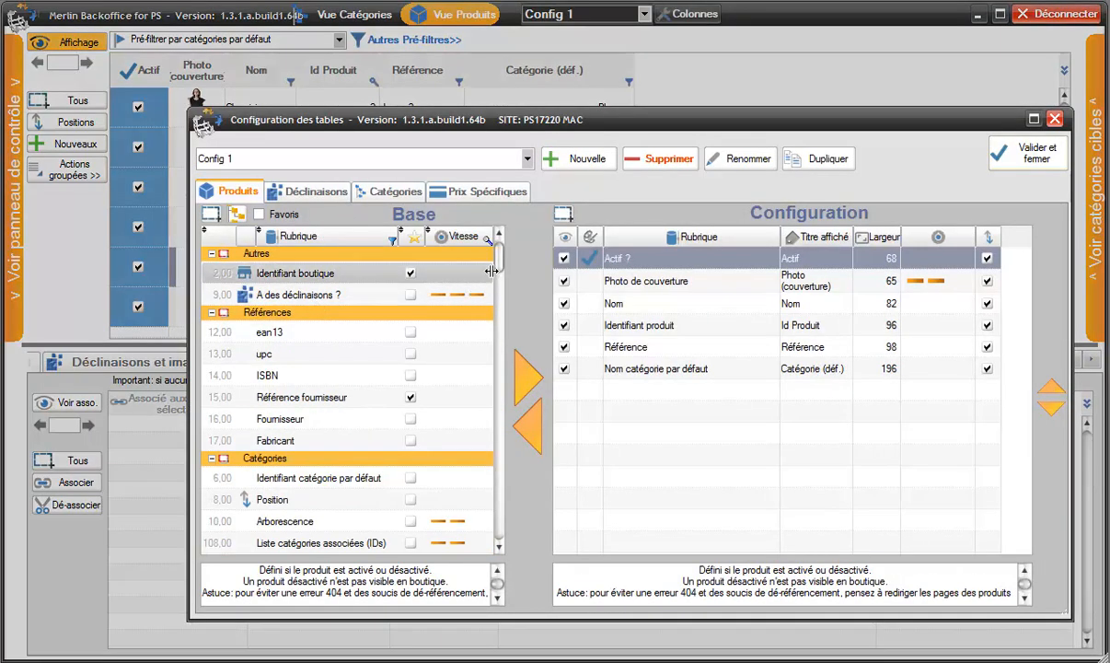
pyautogui.moveTo(499, 256)
pyautogui.mouseDown()
pyautogui.moveTo(498, 418)
pyautogui.moveTo(498, 251)
pyautogui.mouseUp()
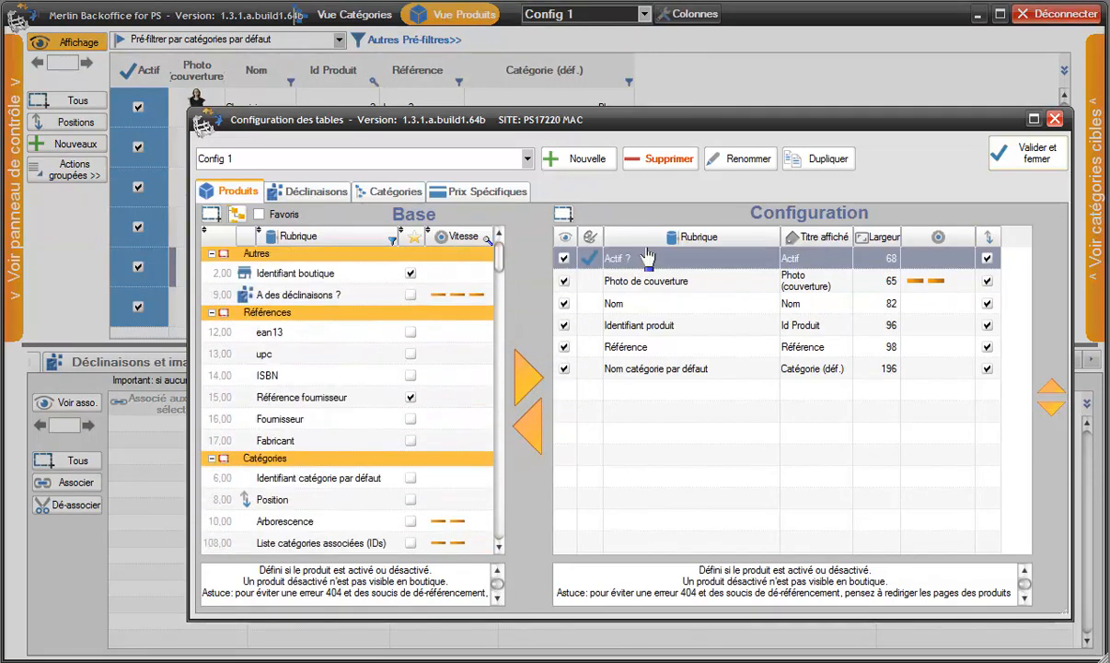
pyautogui.click(1055, 119)
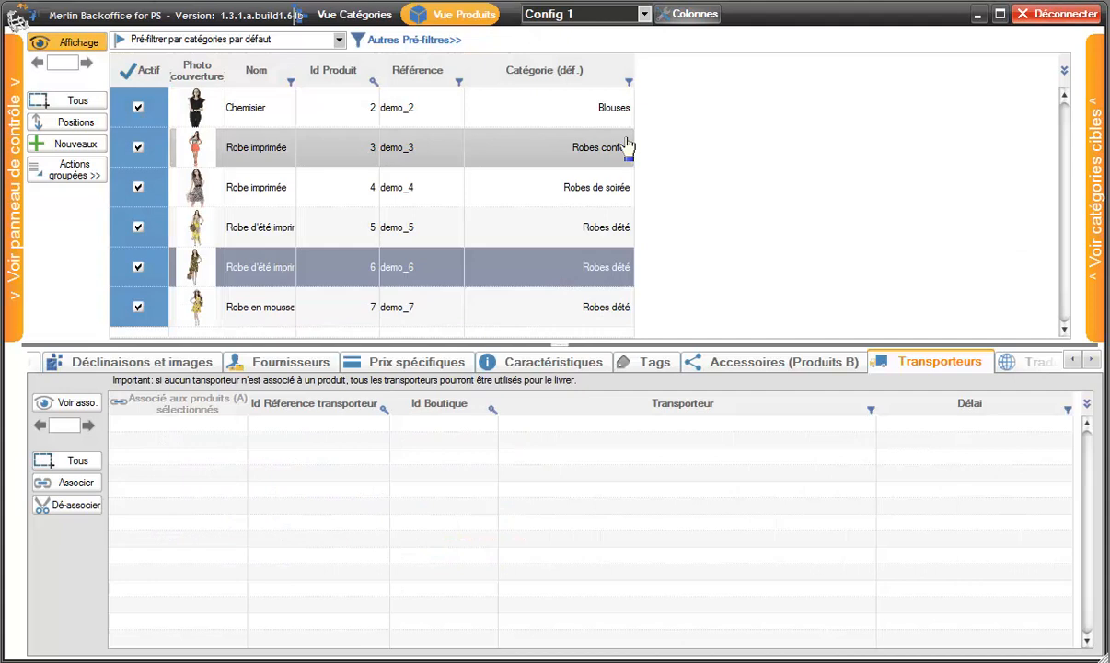
# - Return to the product sheet and view the form for mass creation of new products, closing it without creating any
pyautogui.click(1073, 364)
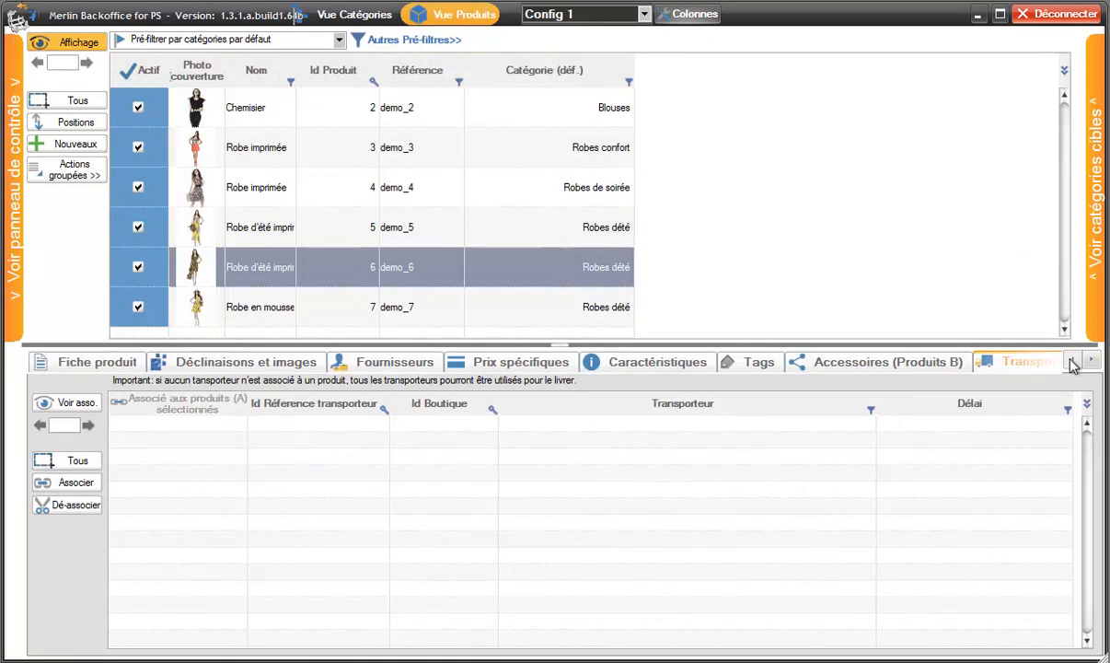
pyautogui.click(74, 362)
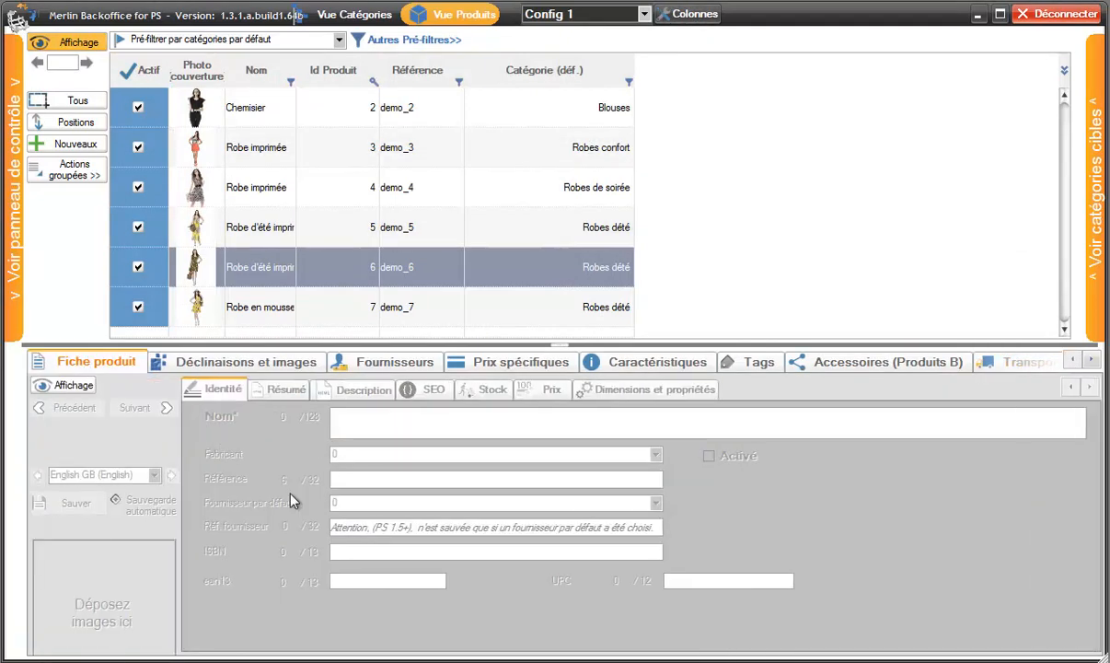
pyautogui.click(66, 149)
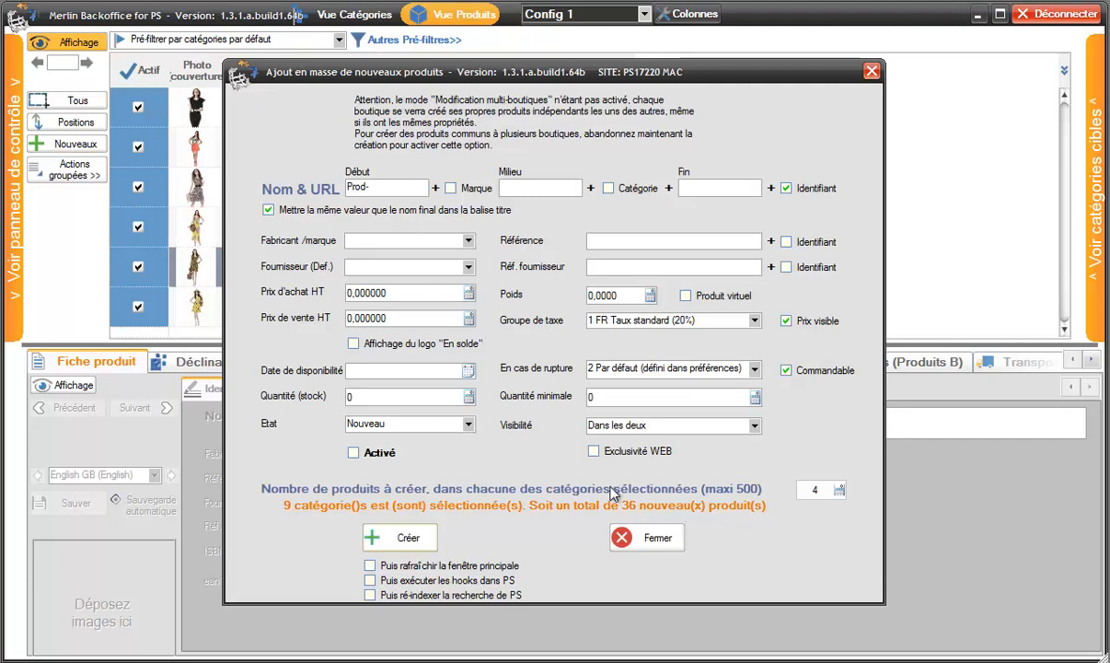
pyautogui.click(649, 538)
# - Display the carrier associations for the three products demo_4 to demo_6
pyautogui.click(1013, 363)
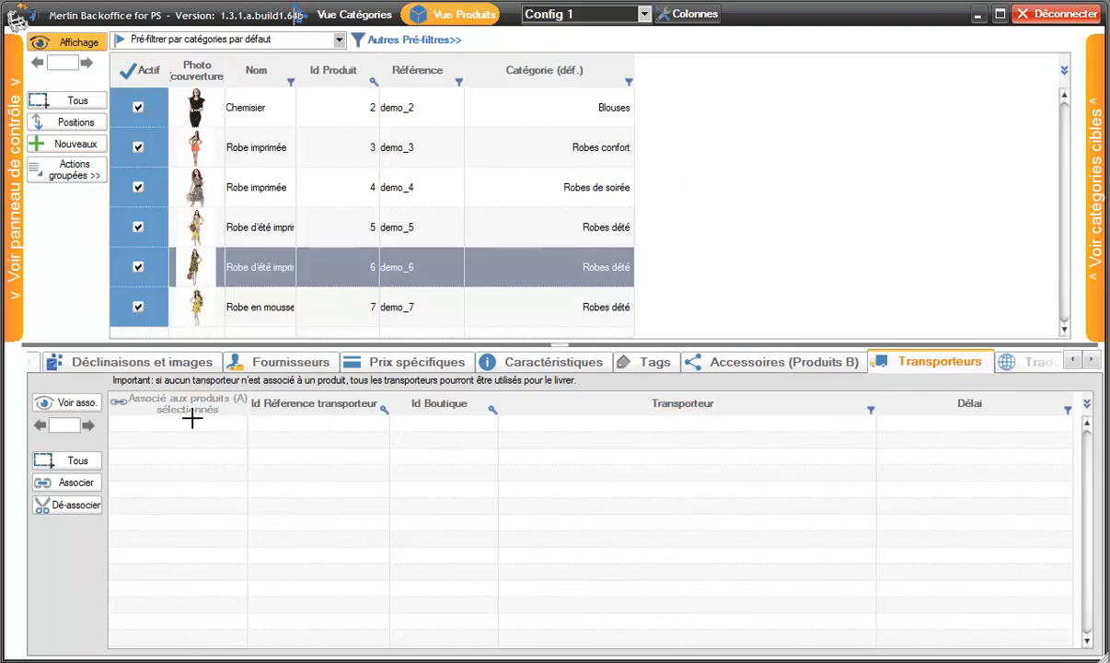
pyautogui.click(256, 187)
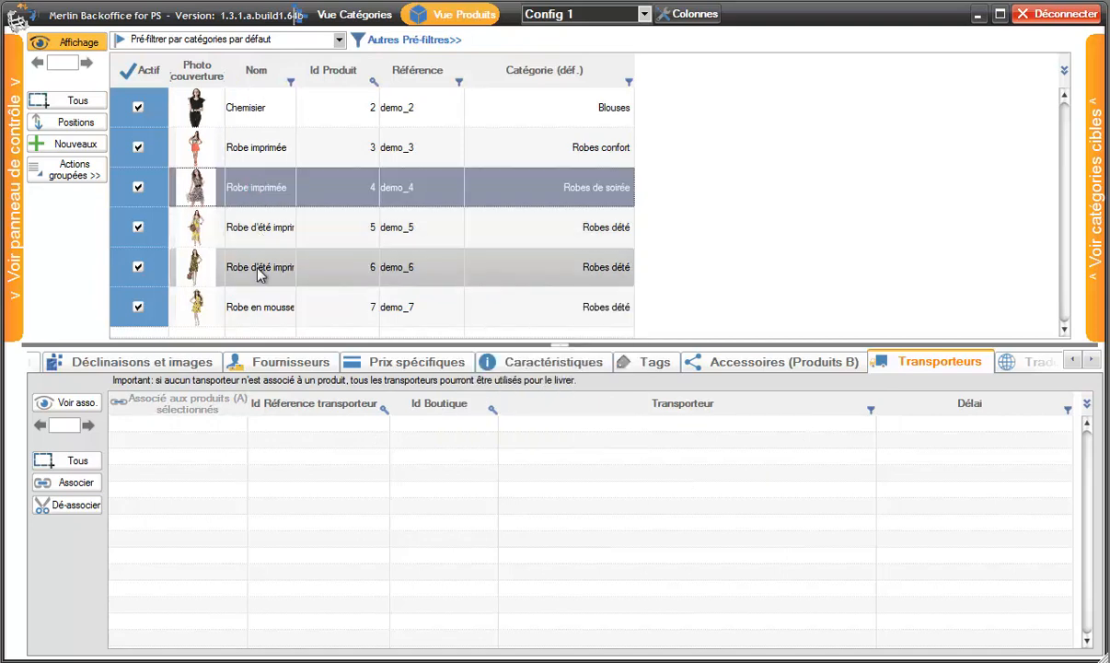
pyautogui.keyDown('shift'); pyautogui.click(259, 271); pyautogui.keyUp('shift')
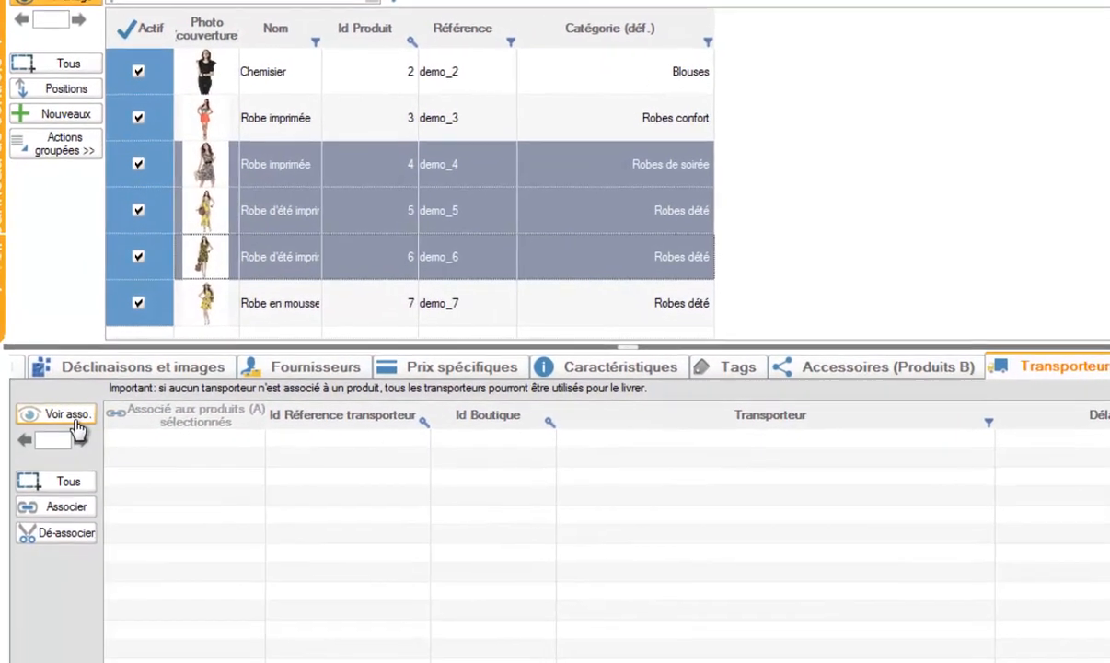
pyautogui.click(78, 423)
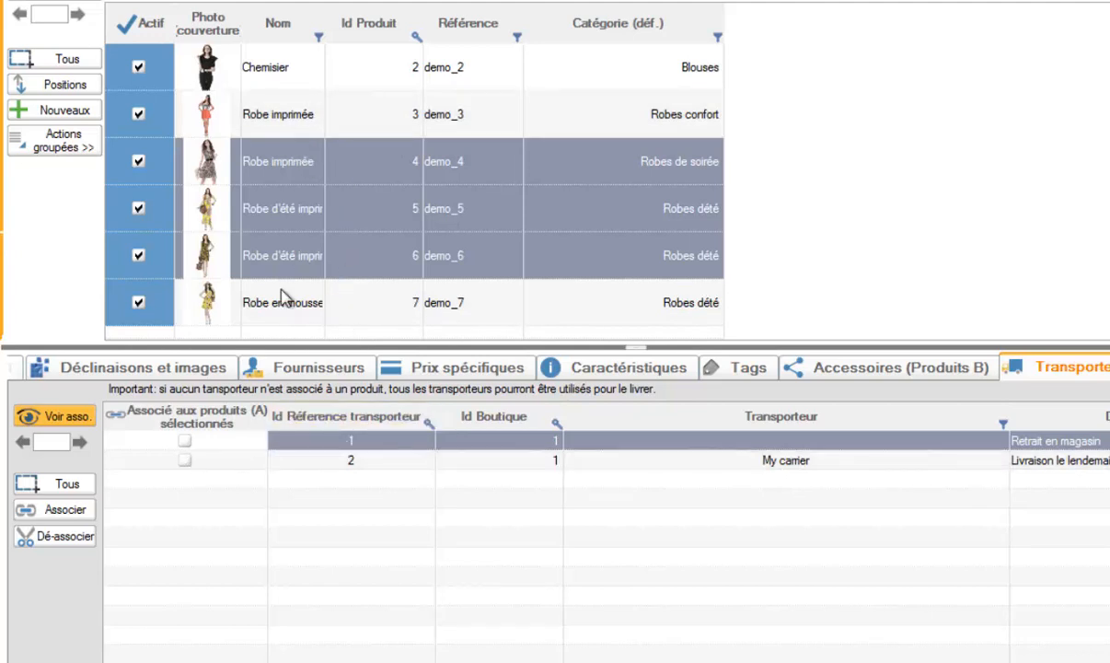
# - Associate the Retrait en magasin carrier with the selected products, then bulk-associate all carriers with them
pyautogui.click(186, 441)
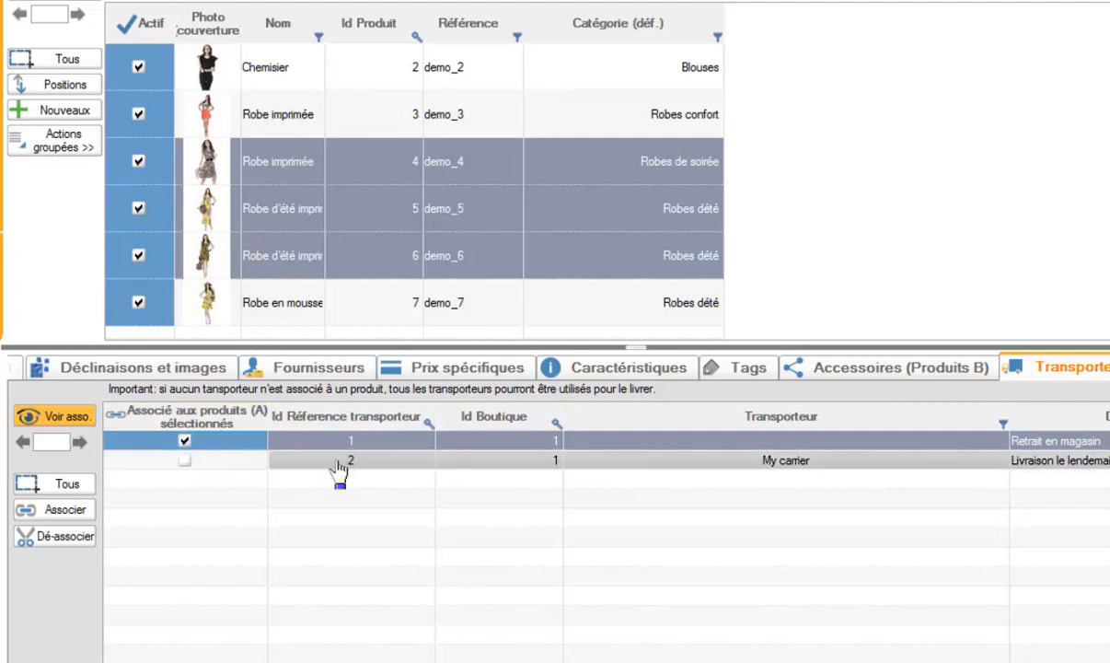
pyautogui.click(67, 492)
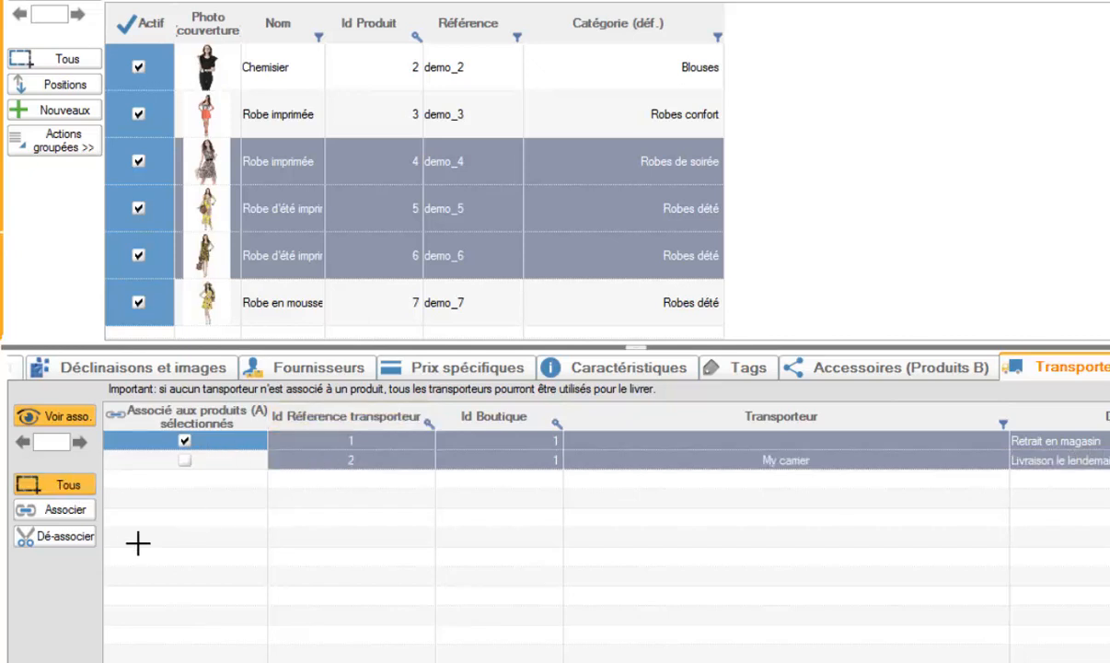
pyautogui.click(66, 512)
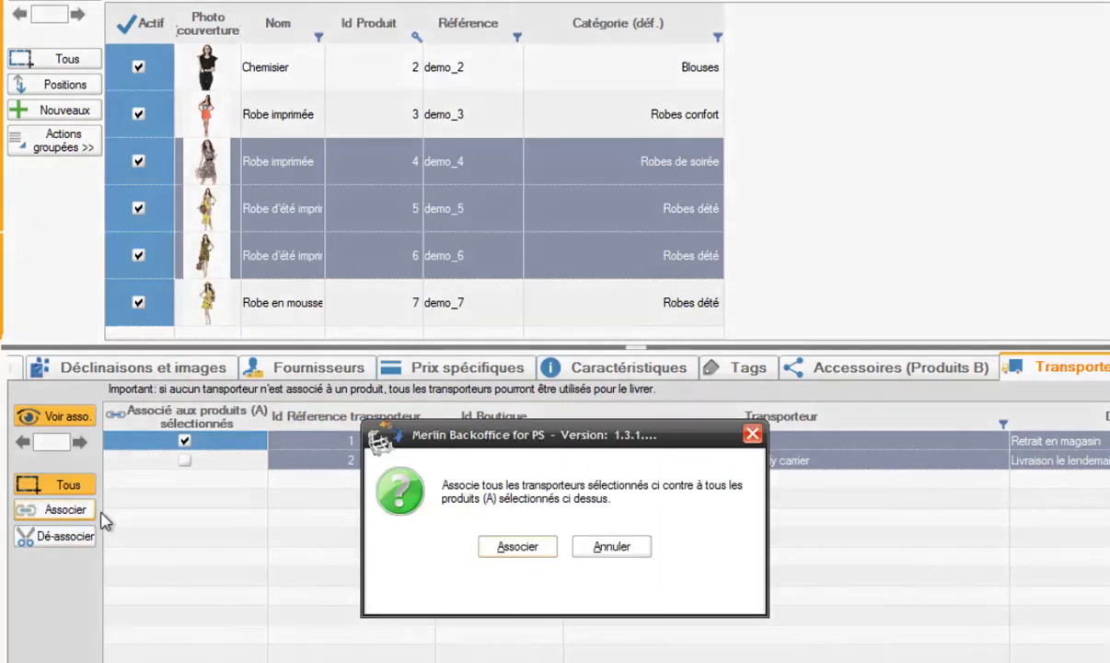
pyautogui.click(500, 547)
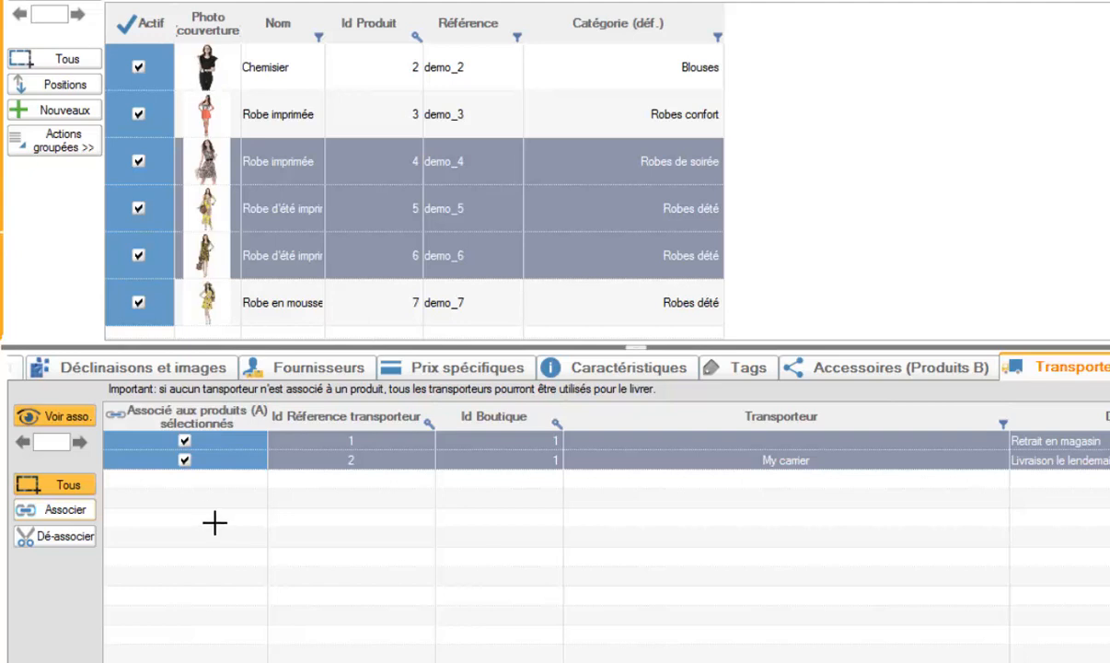
# - Dissociate both carriers from the three selected products and bulk-associate them again
pyautogui.click(184, 460)
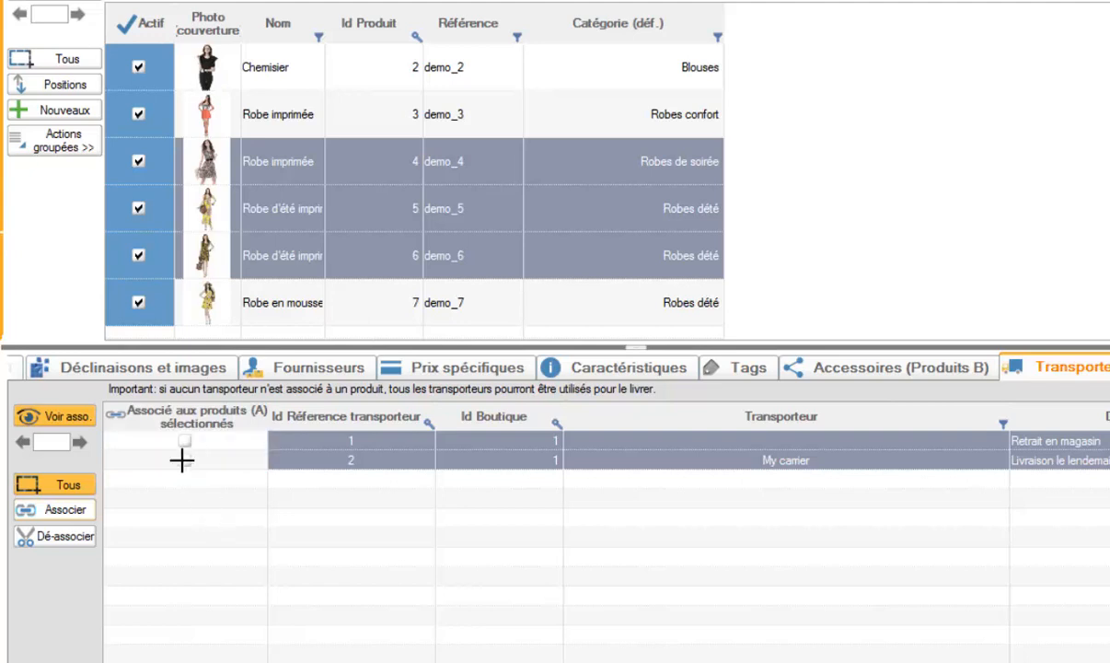
pyautogui.click(81, 511)
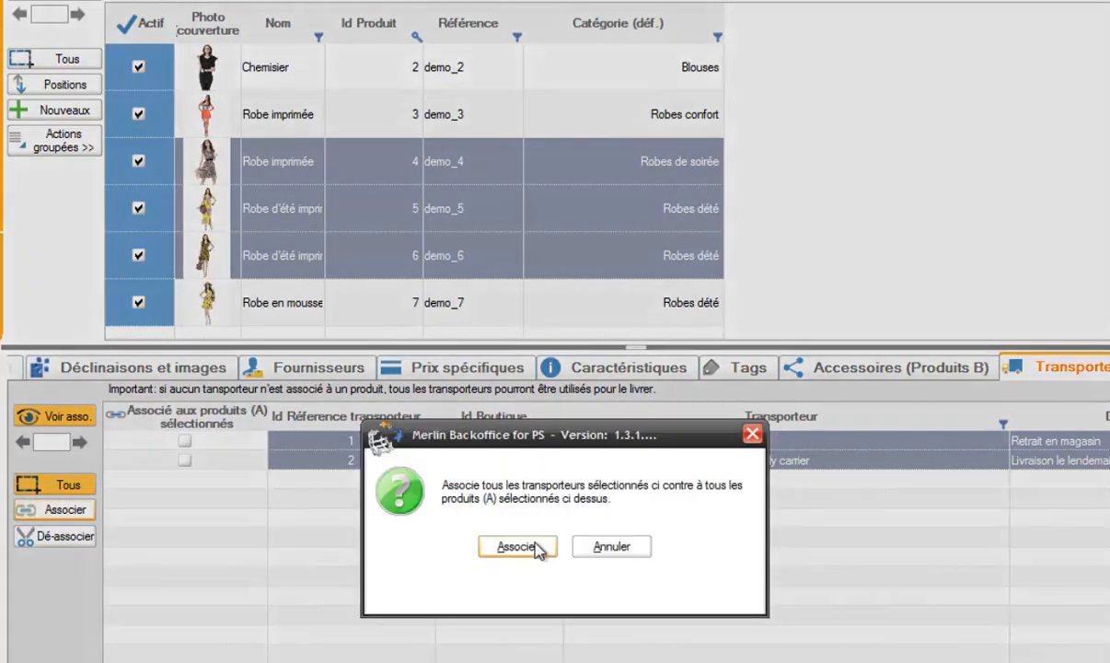
pyautogui.click(537, 549)
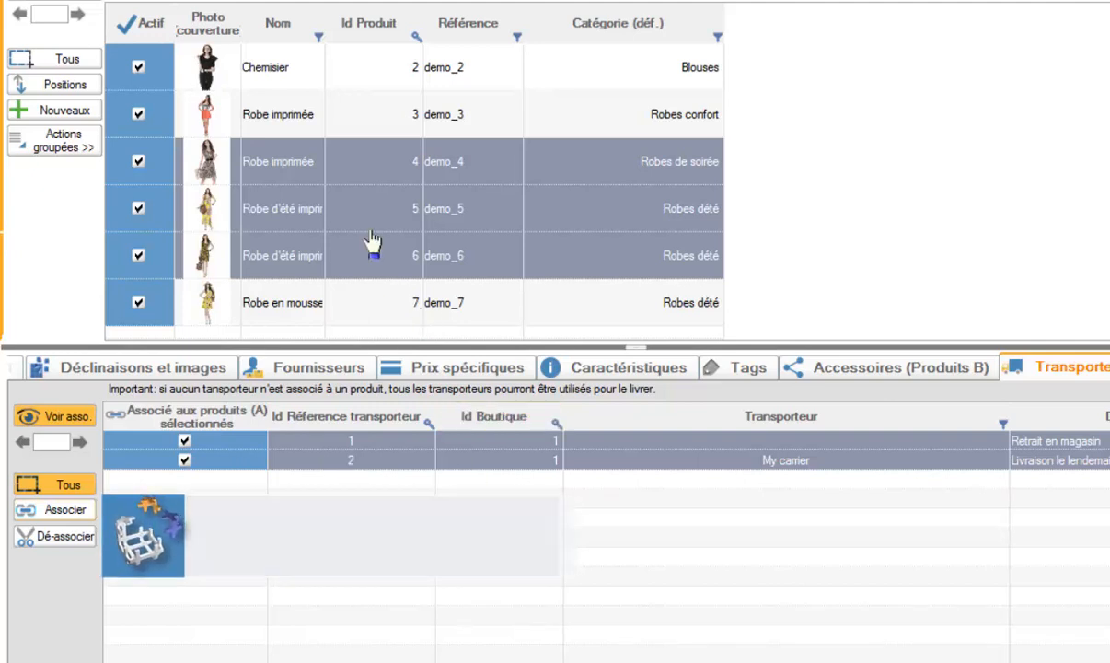
# - Remove both carriers from products demo_4 to demo_6, then associate both carriers with only demo_4 and demo_5
pyautogui.click(185, 441)
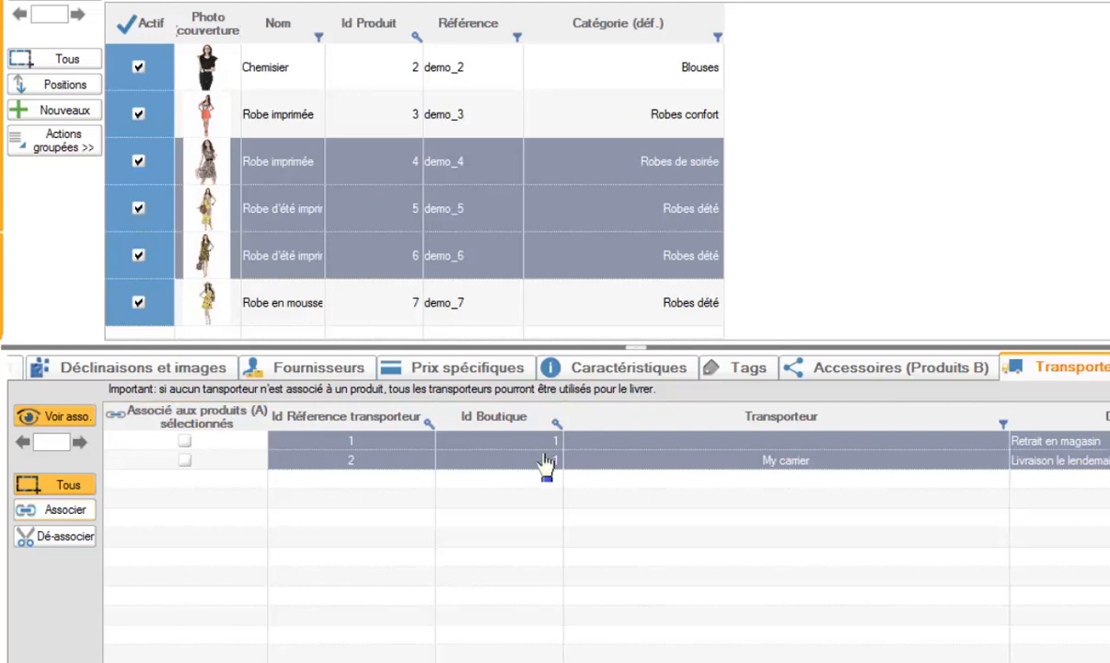
pyautogui.click(381, 166)
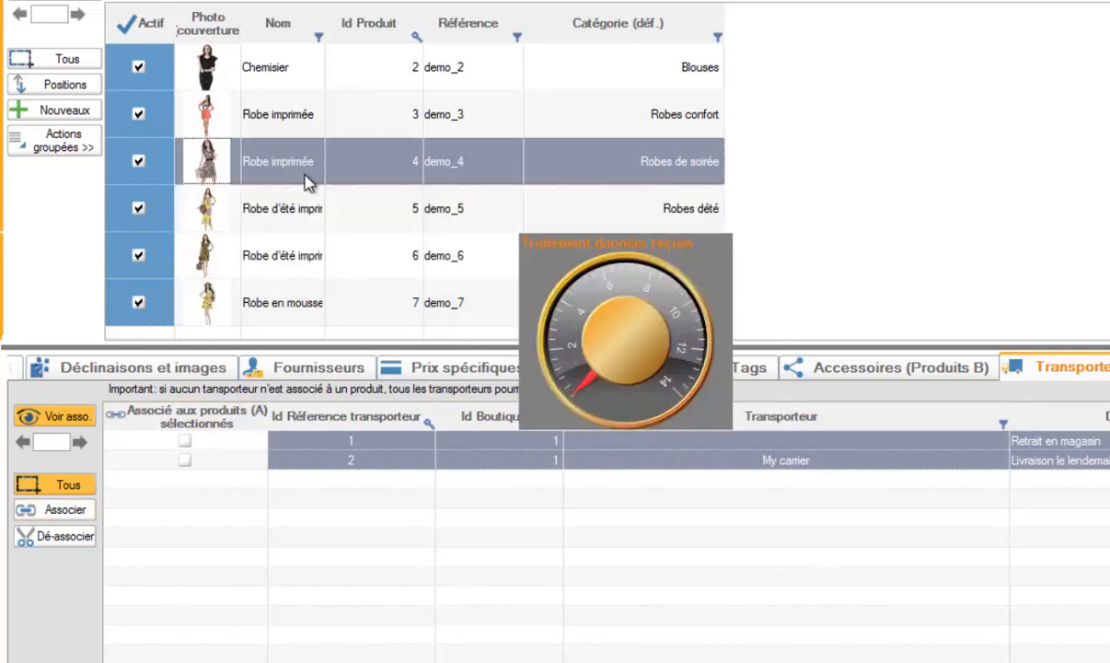
pyautogui.keyDown('ctrl'); pyautogui.click(364, 213); pyautogui.keyUp('ctrl')
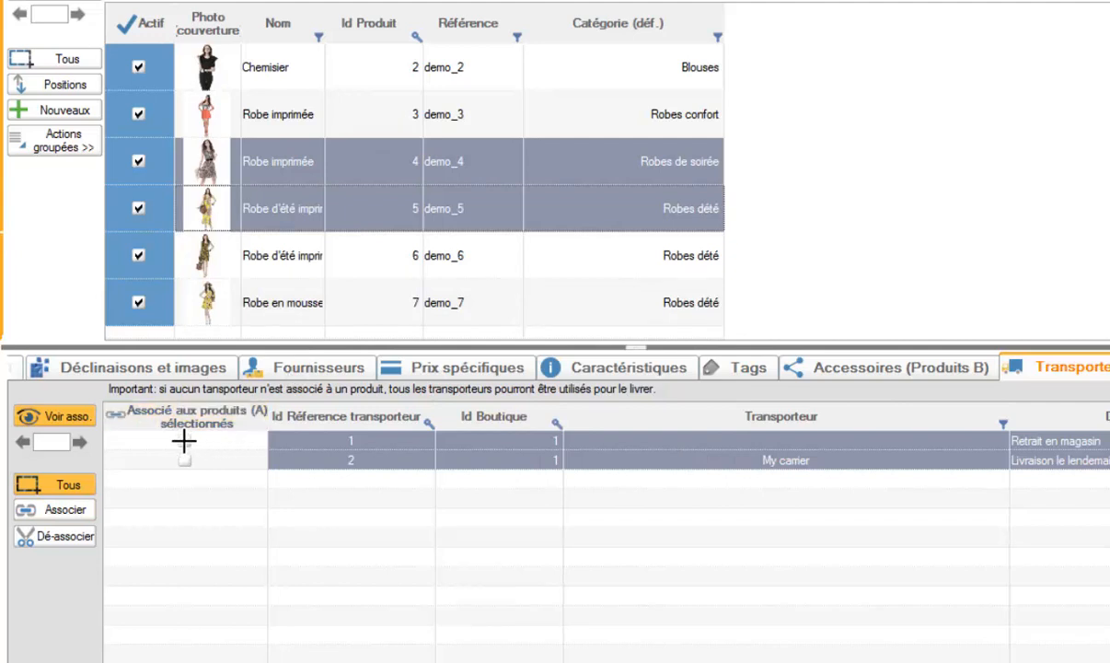
pyautogui.click(184, 441)
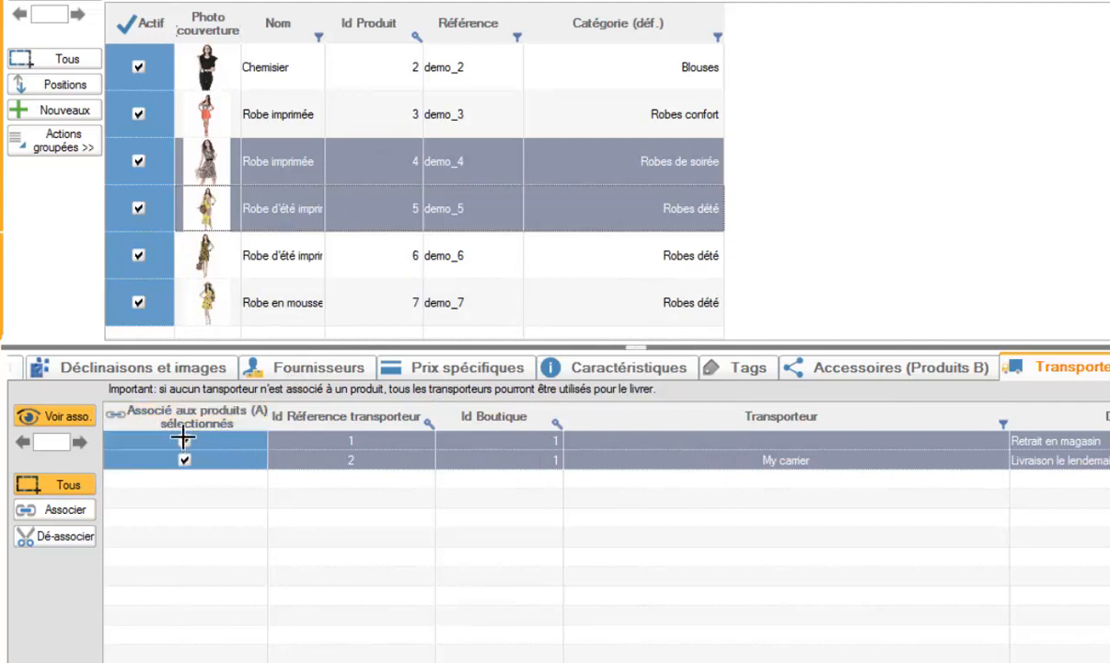
# - Dissociate only the Retrait en magasin carrier from products demo_4 and demo_5
pyautogui.click(325, 445)
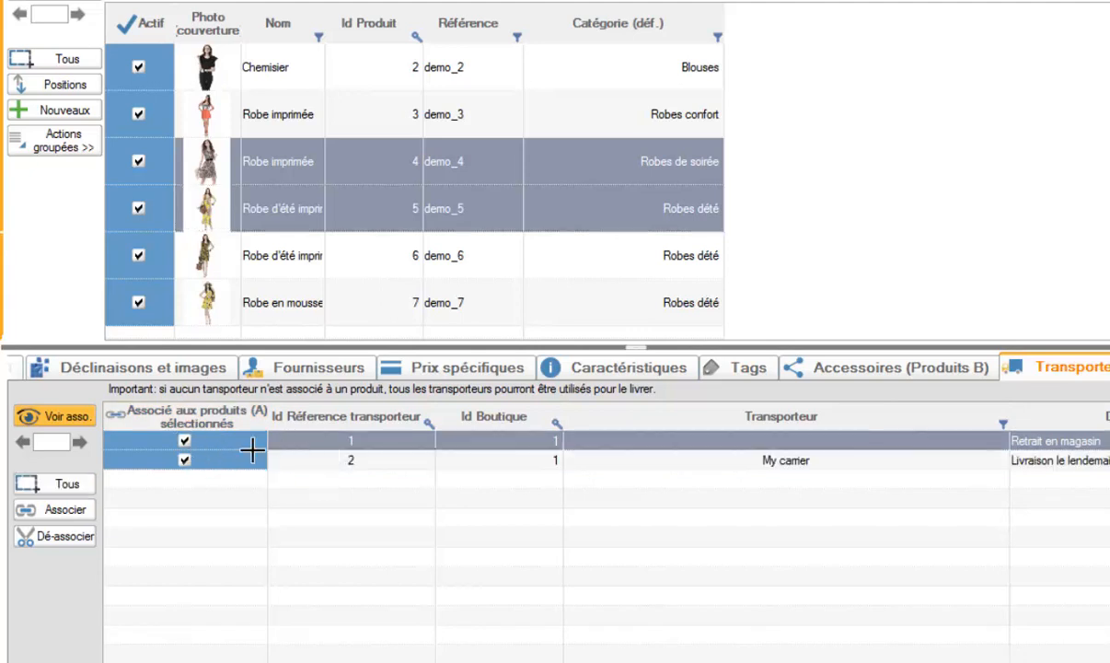
pyautogui.click(184, 441)
pyautogui.click(379, 464)
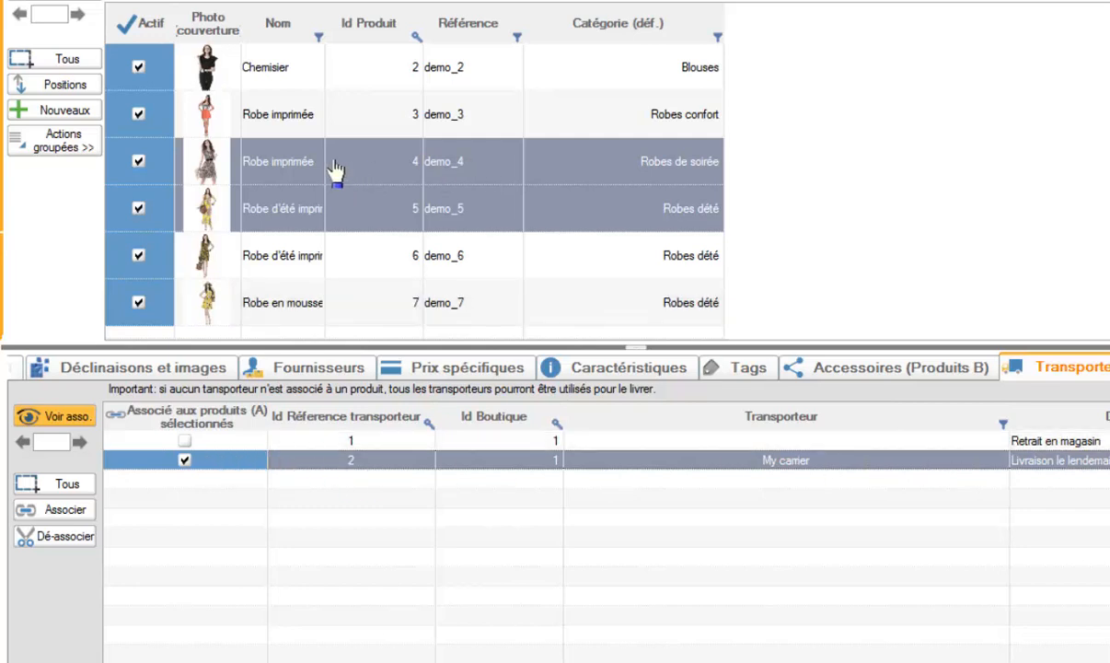
pyautogui.click(379, 440)
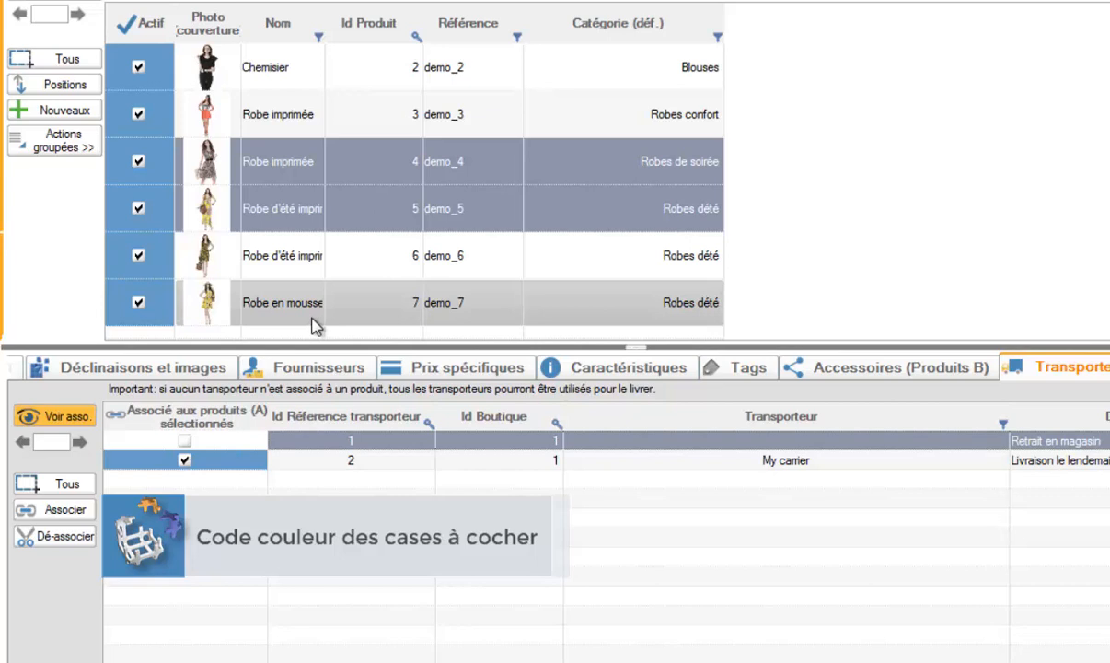
# - Associate the Retrait en magasin carrier with product demo_6
pyautogui.click(283, 212)
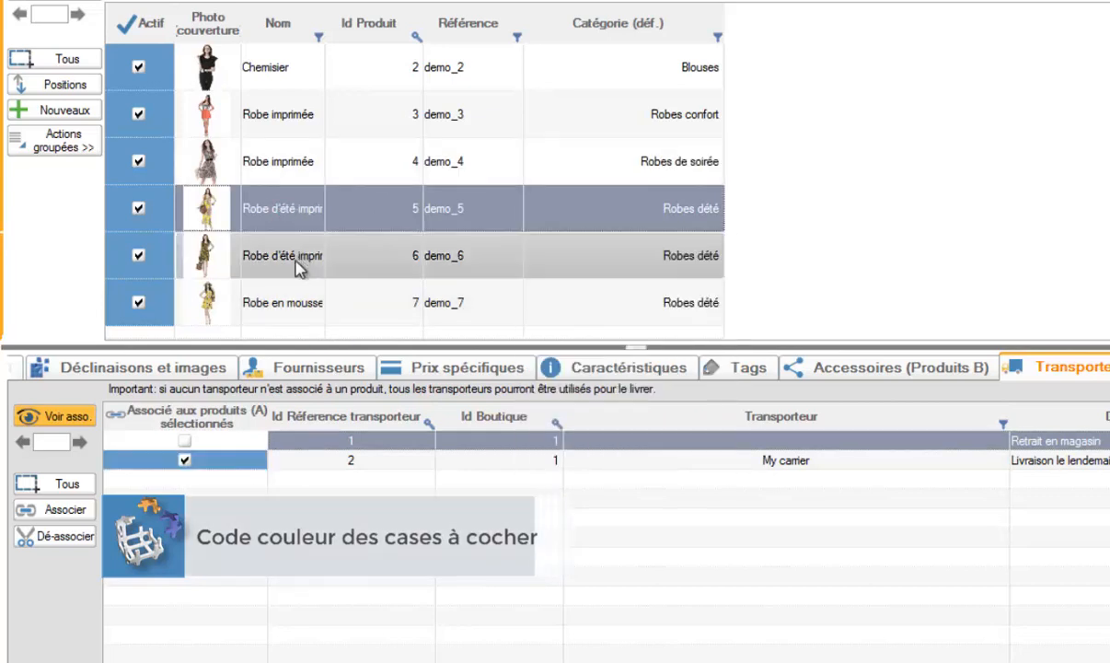
pyautogui.click(295, 267)
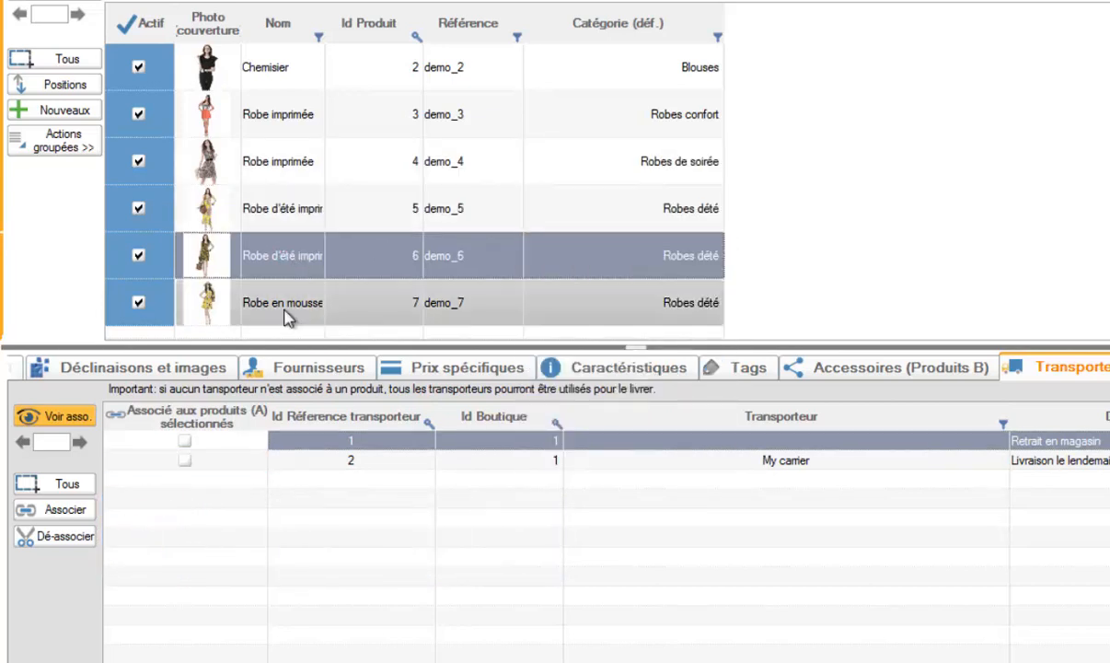
pyautogui.click(184, 441)
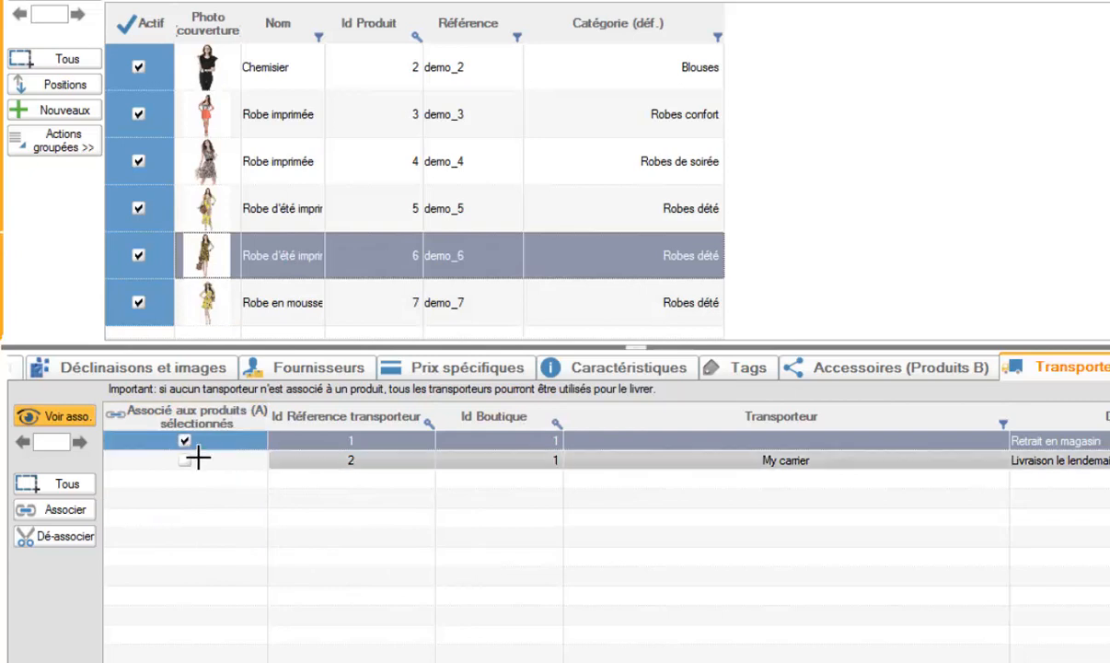
# - Compare the carrier associations of demo_4 to demo_6 together, demo_6 alone, demo_5 alone, and demo_5 with demo_6
pyautogui.keyDown('shift'); pyautogui.click(281, 170); pyautogui.keyUp('shift')
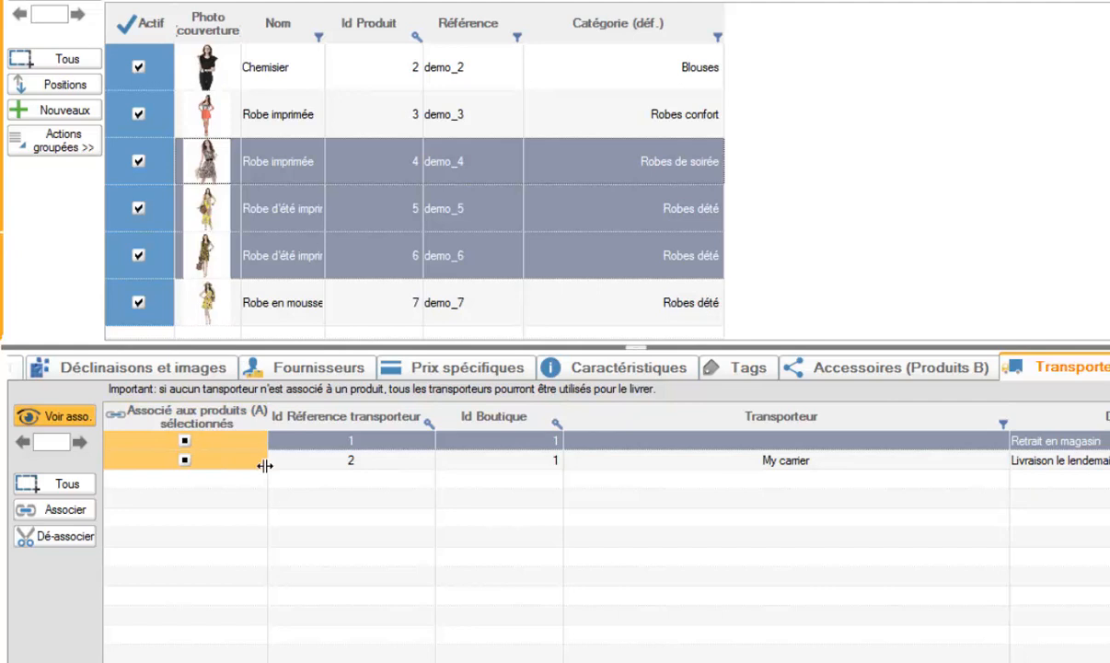
pyautogui.click(288, 255)
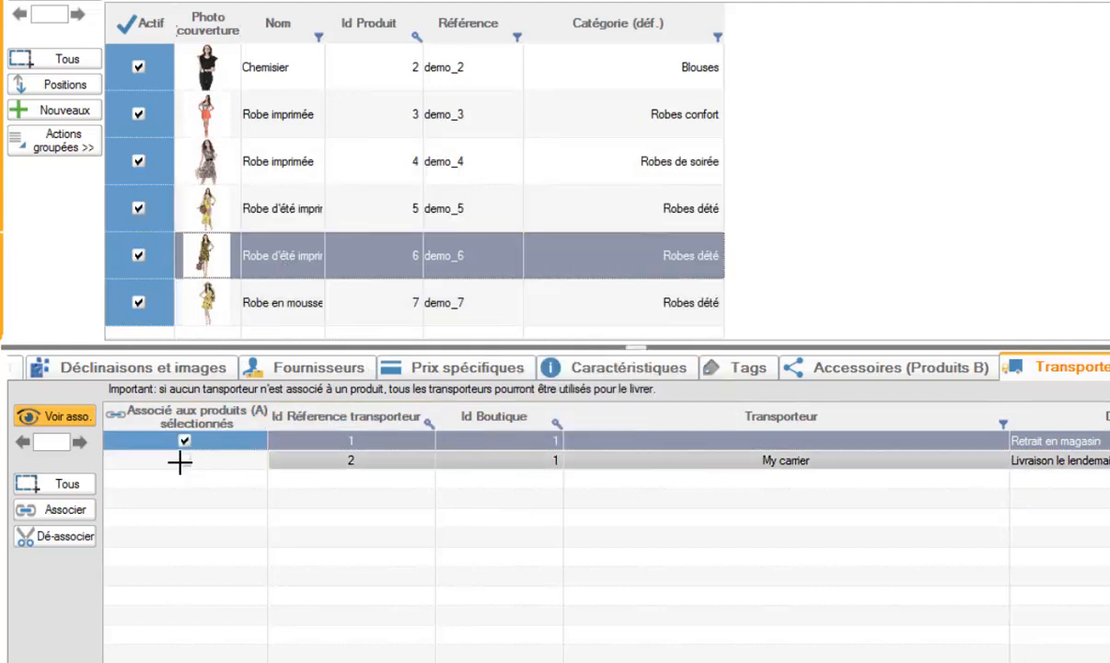
pyautogui.click(310, 215)
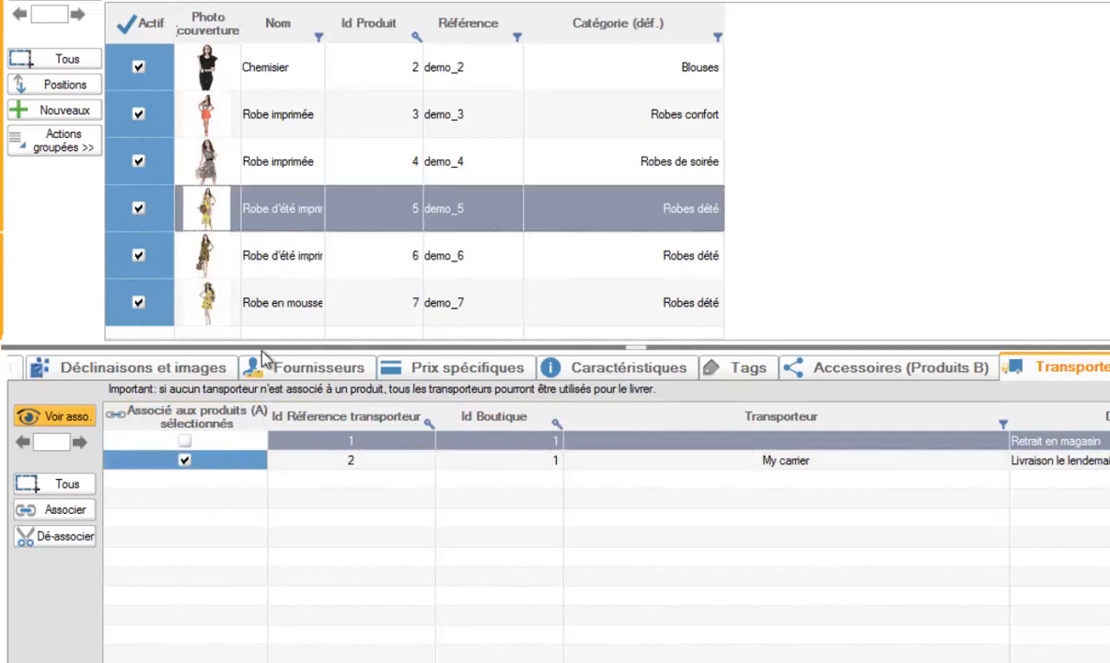
pyautogui.keyDown('ctrl'); pyautogui.click(290, 261); pyautogui.keyUp('ctrl')
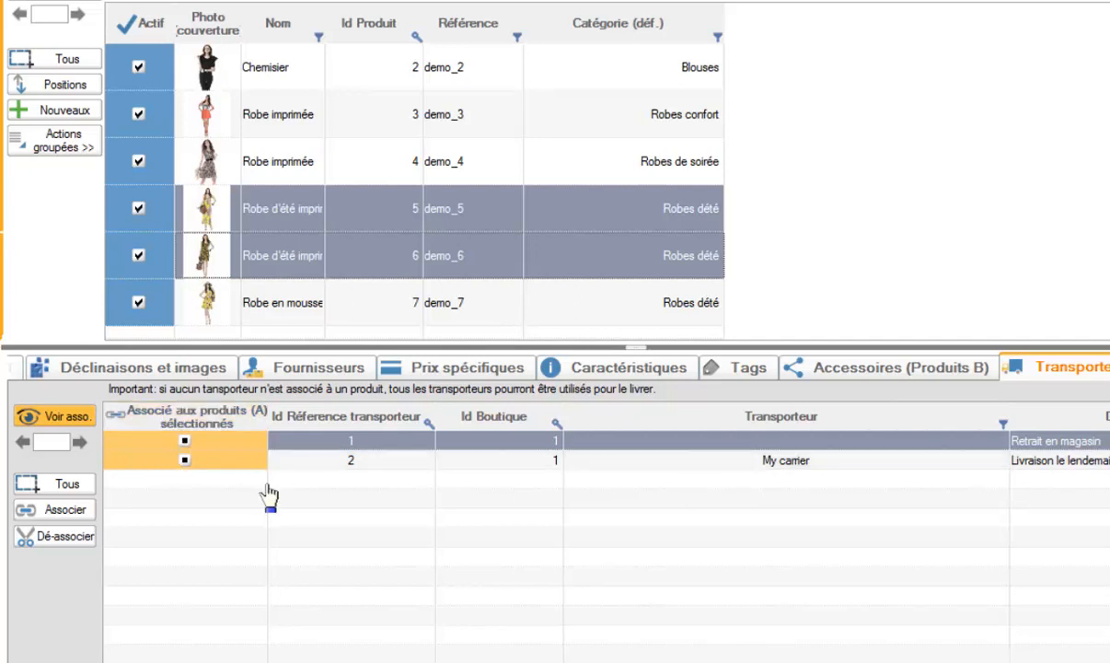
# - Dissociate My carrier from all products in the list
pyautogui.click(350, 463)
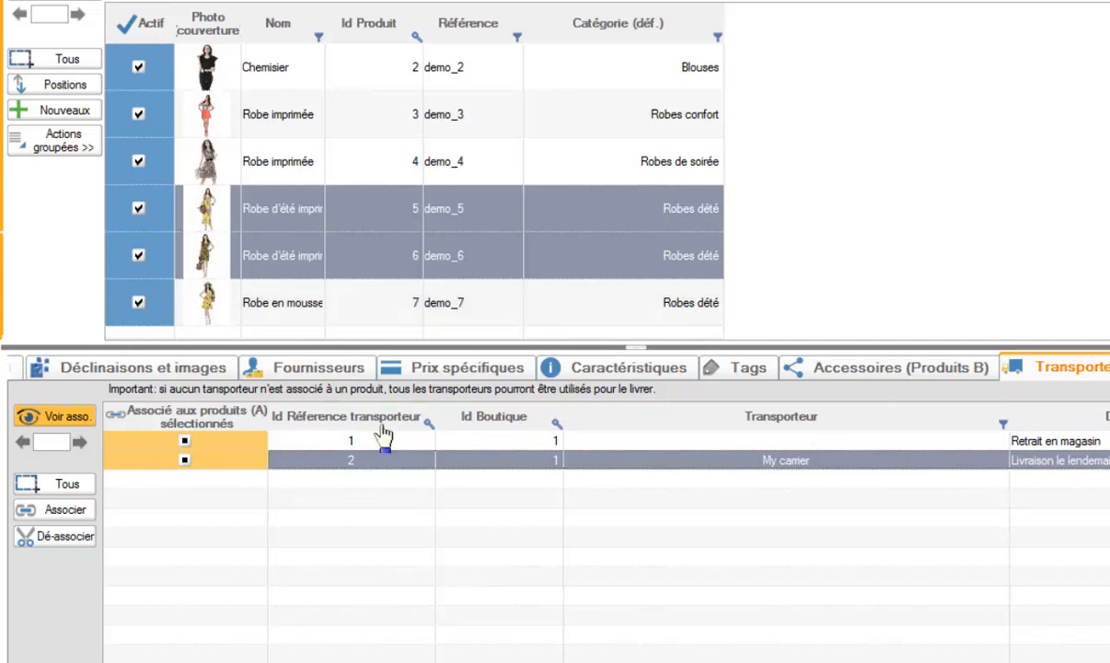
pyautogui.click(63, 65)
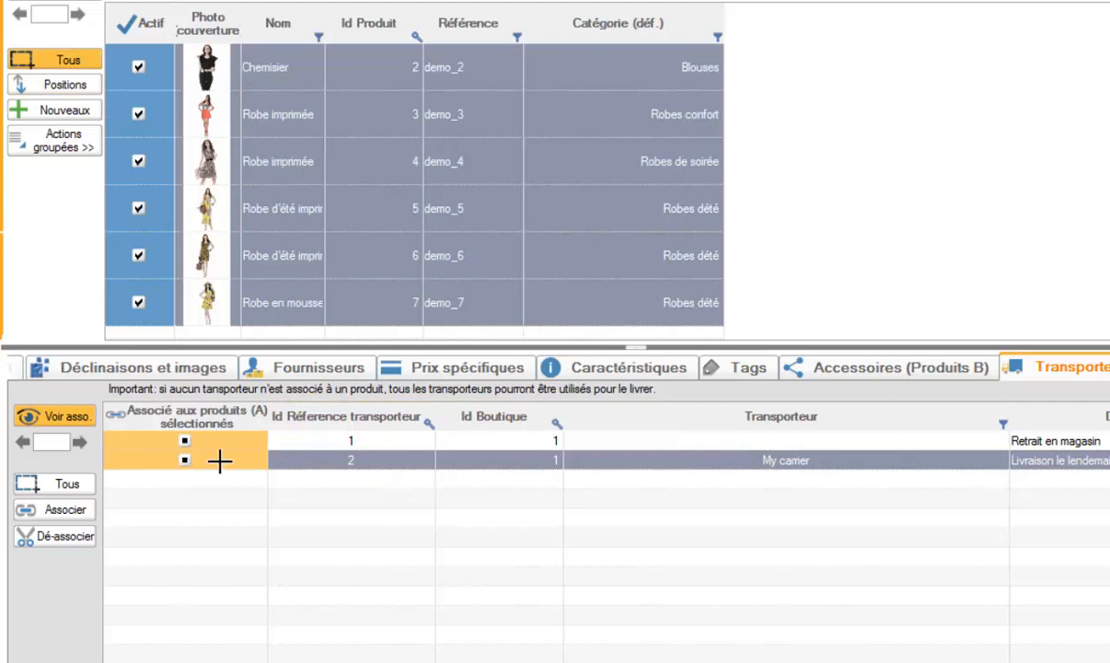
pyautogui.click(185, 463)
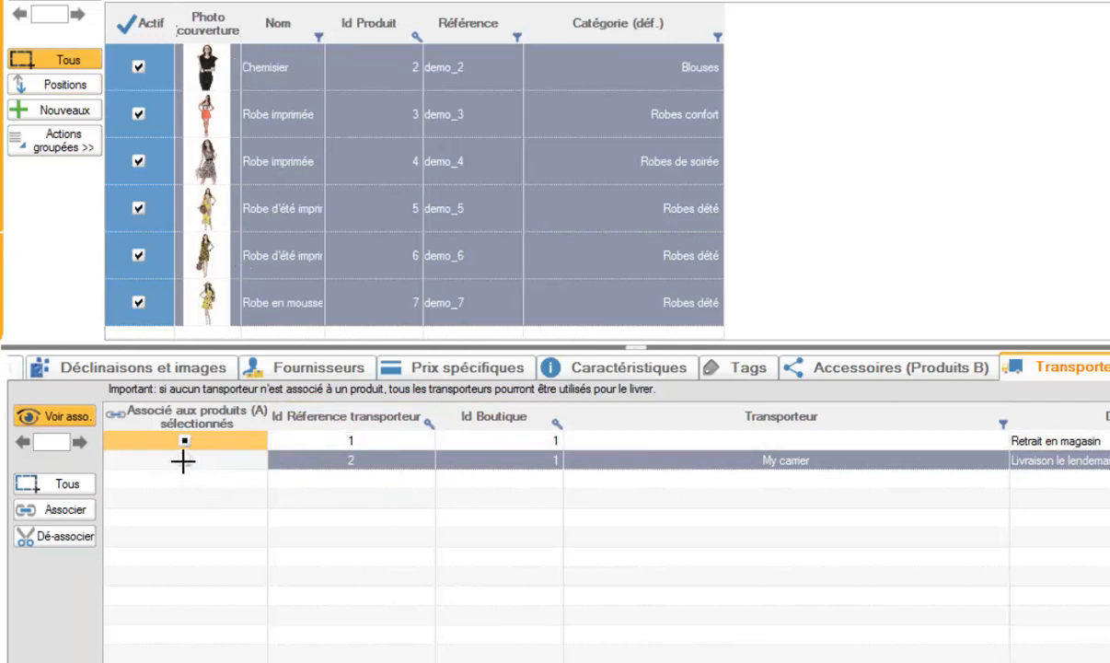
# - Associate My carrier with all products in the list
pyautogui.click(183, 460)
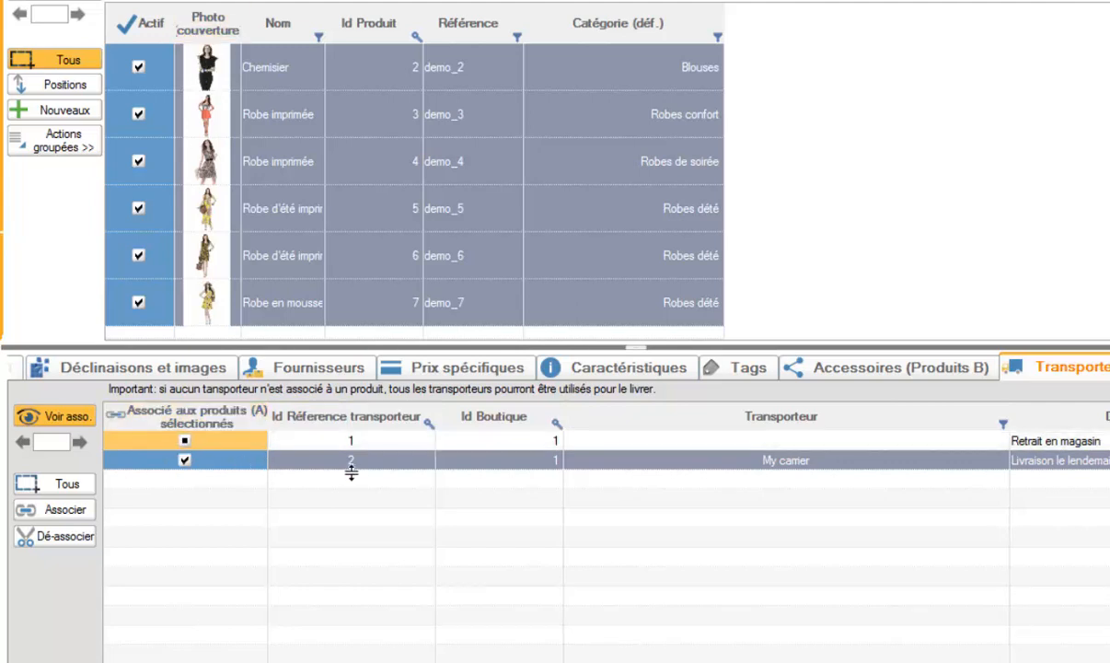
pyautogui.click(326, 442)
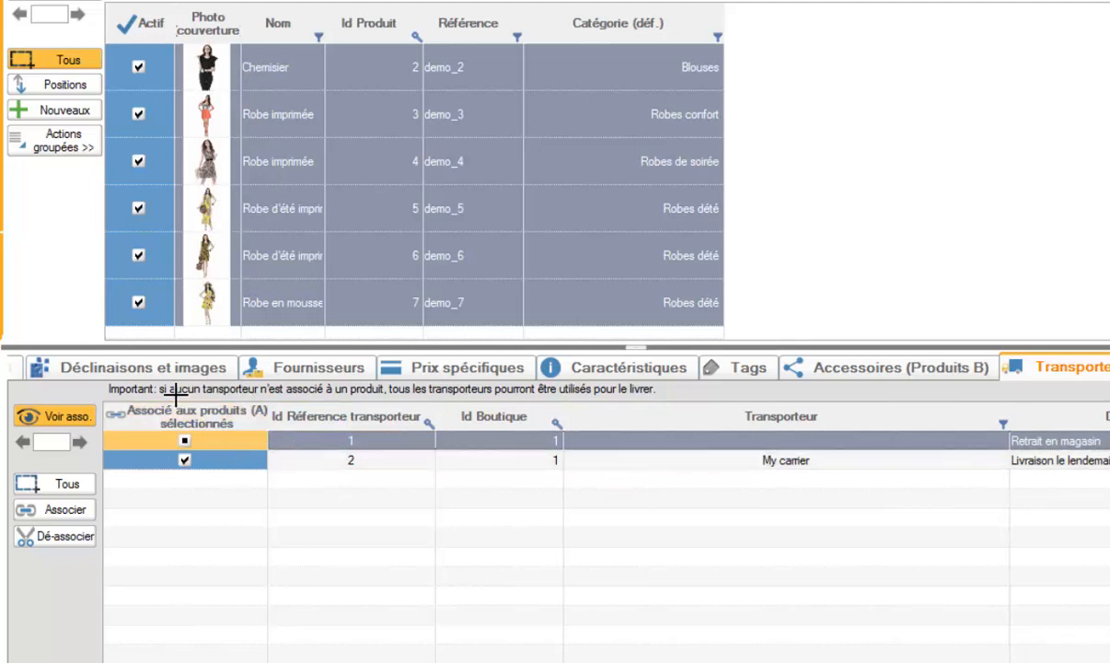
# - Compare the carrier associations of the products from demo_2 to demo_7 one by one, including demo_6 with demo_7
pyautogui.click(272, 114)
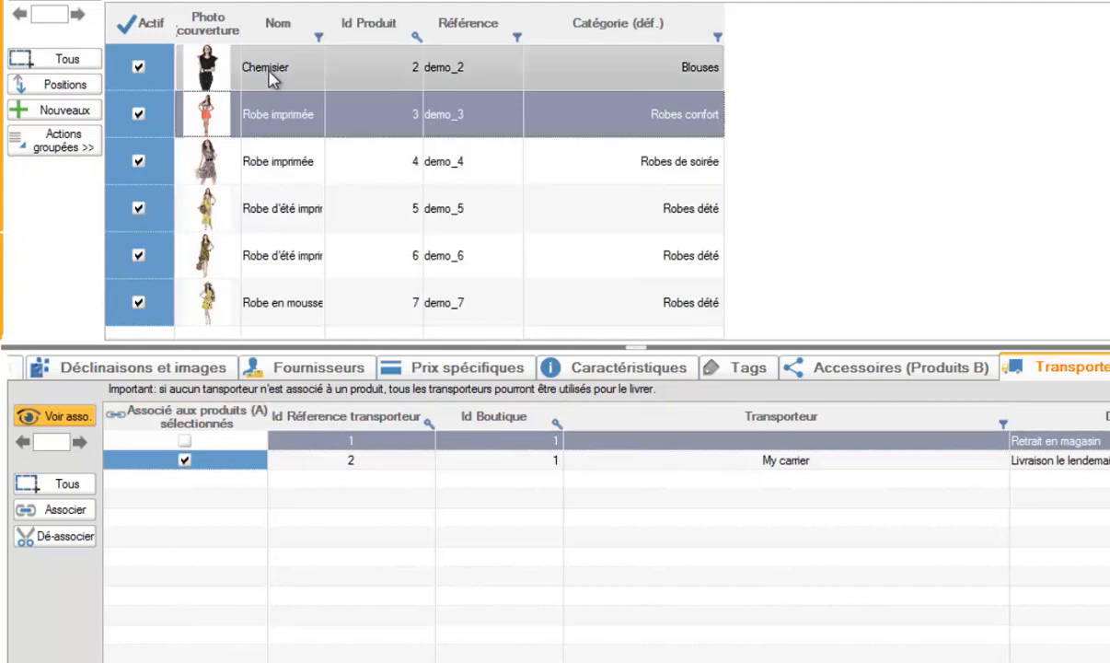
pyautogui.click(272, 78)
pyautogui.click(267, 165)
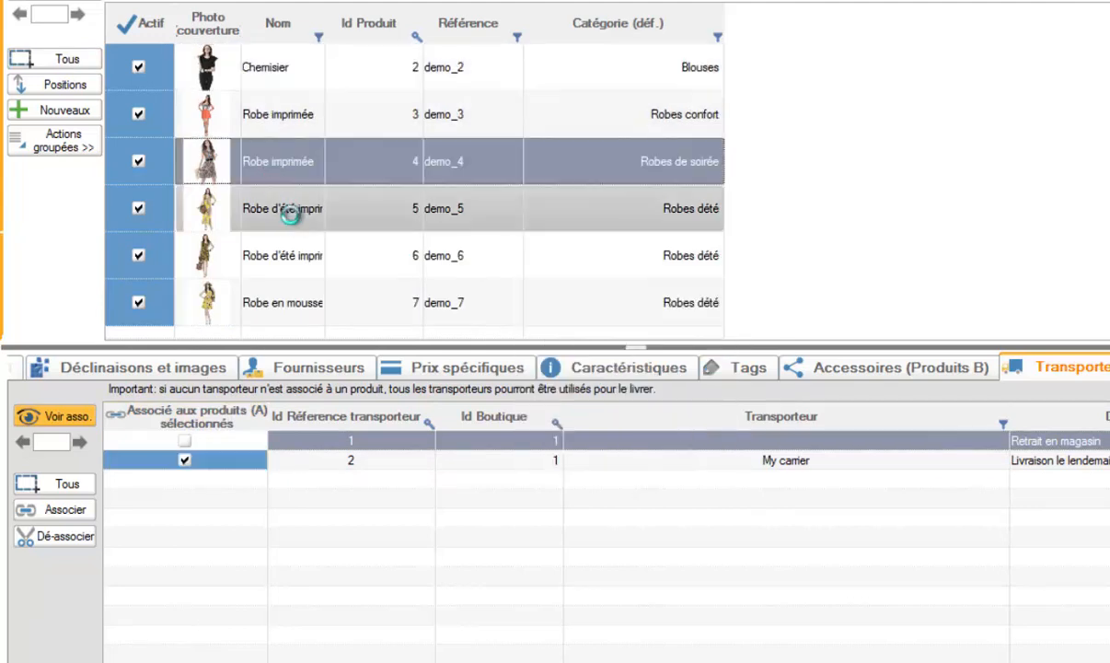
pyautogui.click(289, 215)
pyautogui.click(292, 257)
pyautogui.click(298, 304)
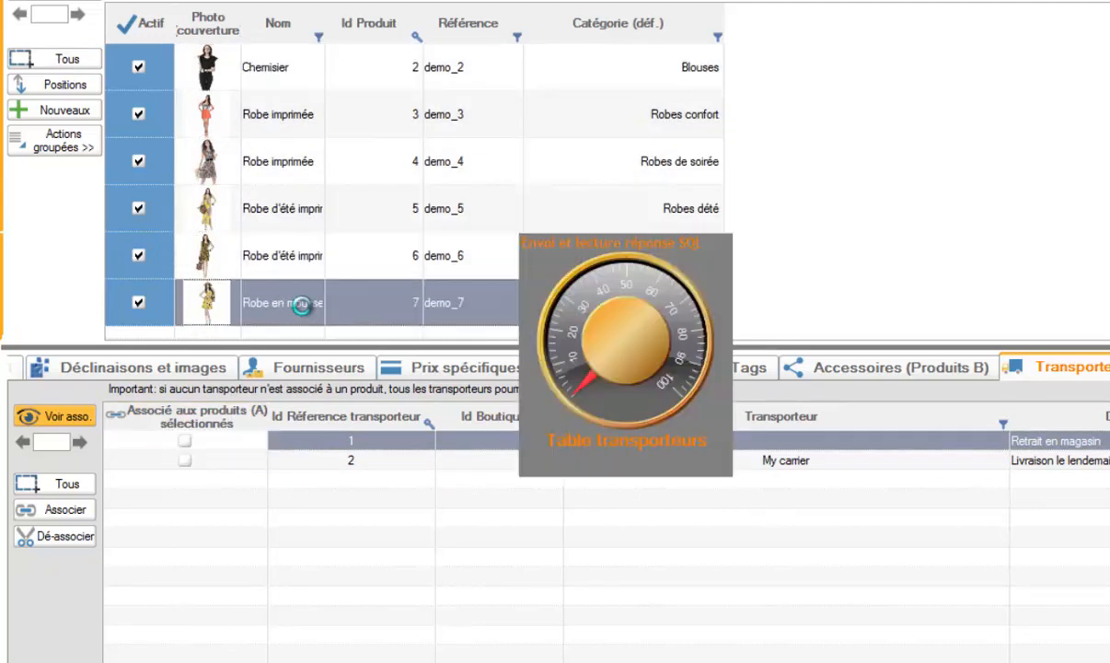
pyautogui.click(291, 256)
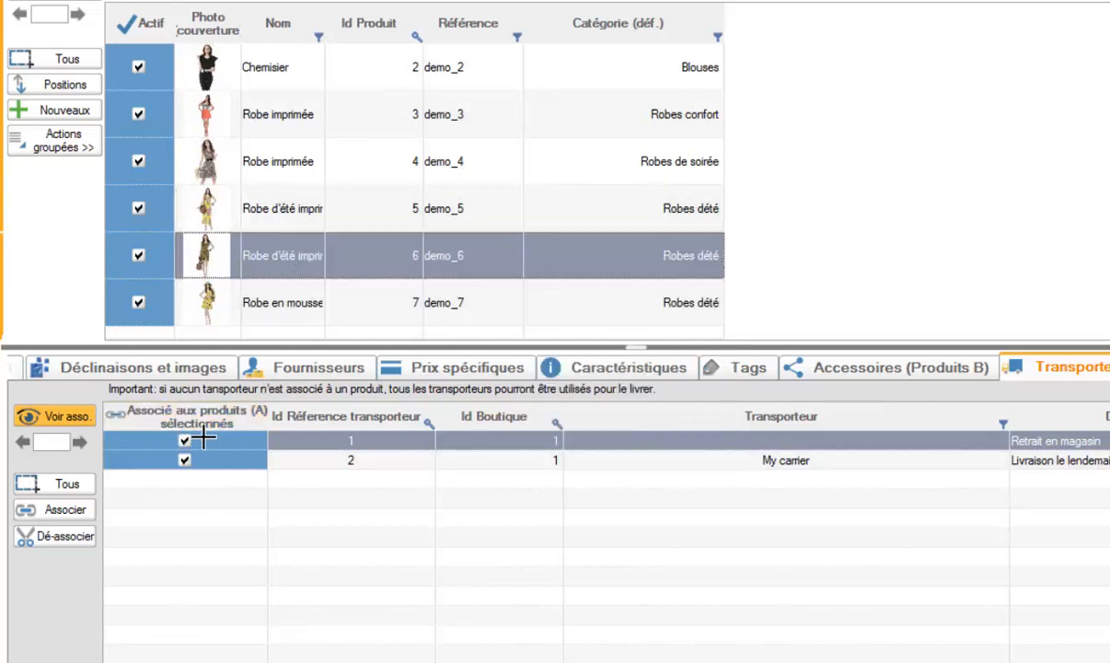
pyautogui.keyDown('shift'); pyautogui.click(290, 313); pyautogui.keyUp('shift')
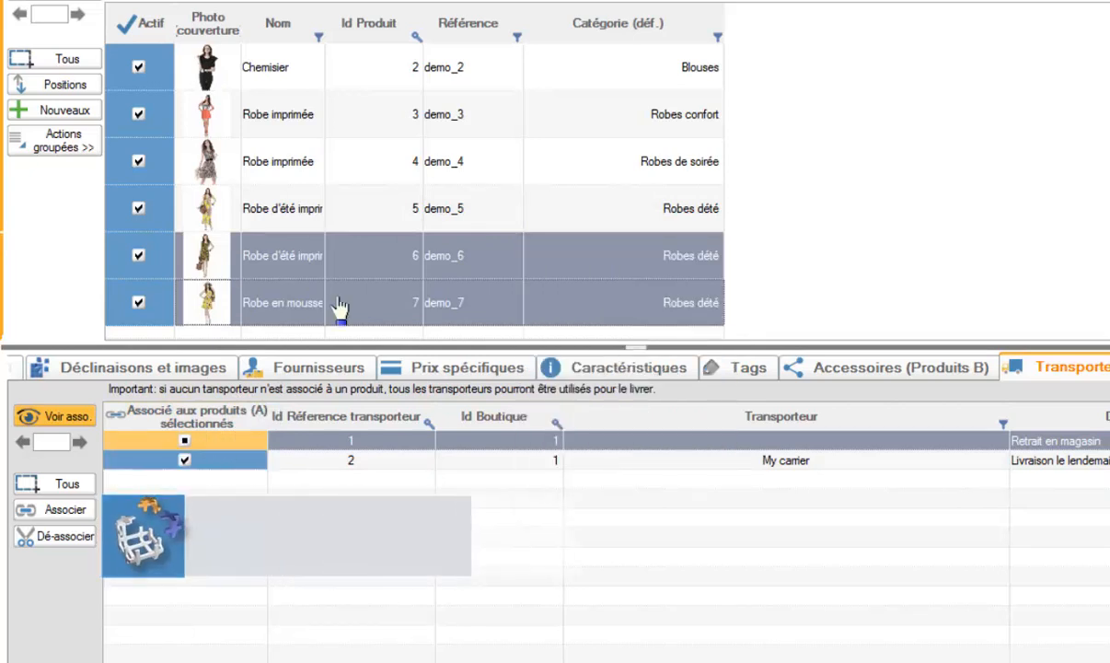
# - For product demo_6, filter the carriers to those whose product association contains 1, and widen the association column
pyautogui.click(292, 262)
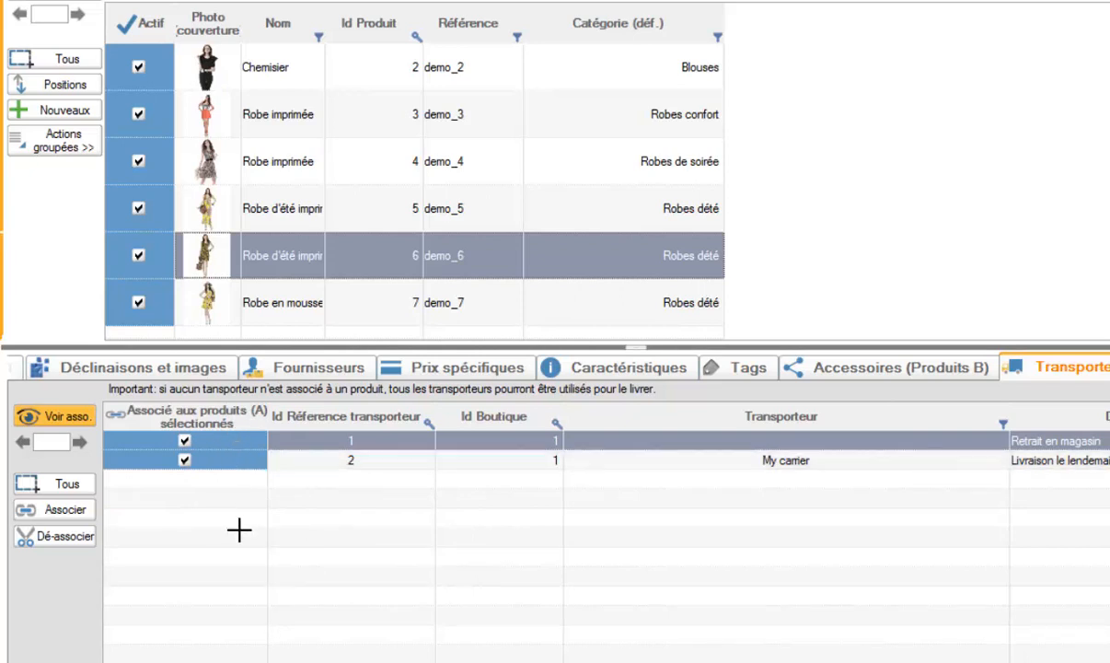
pyautogui.rightClick(225, 448)
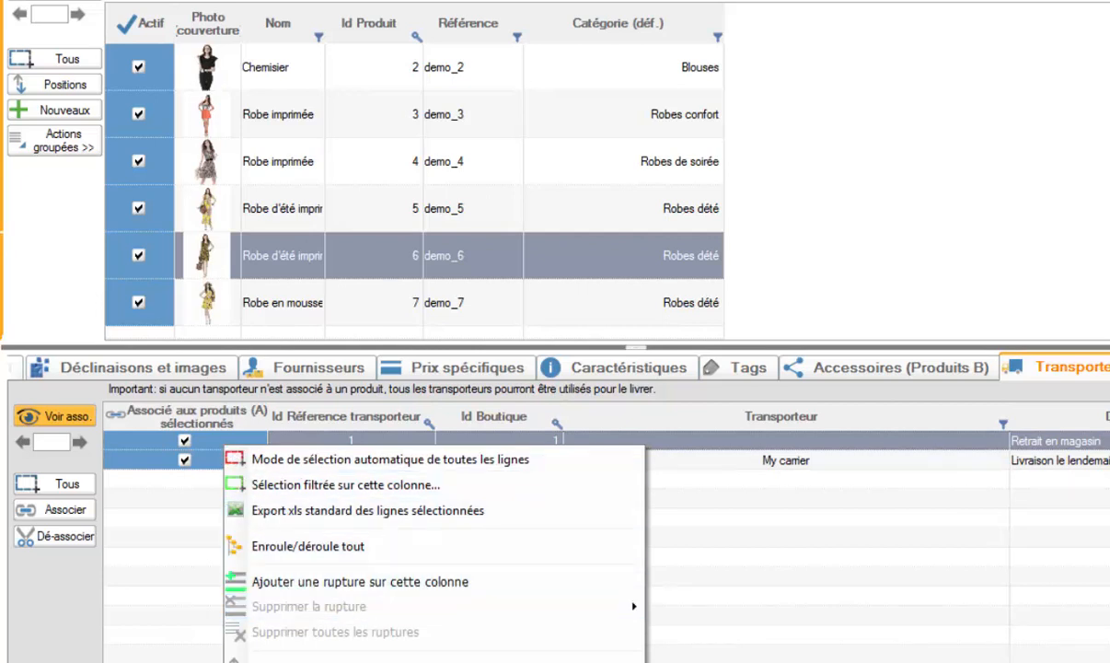
pyautogui.click(345, 484)
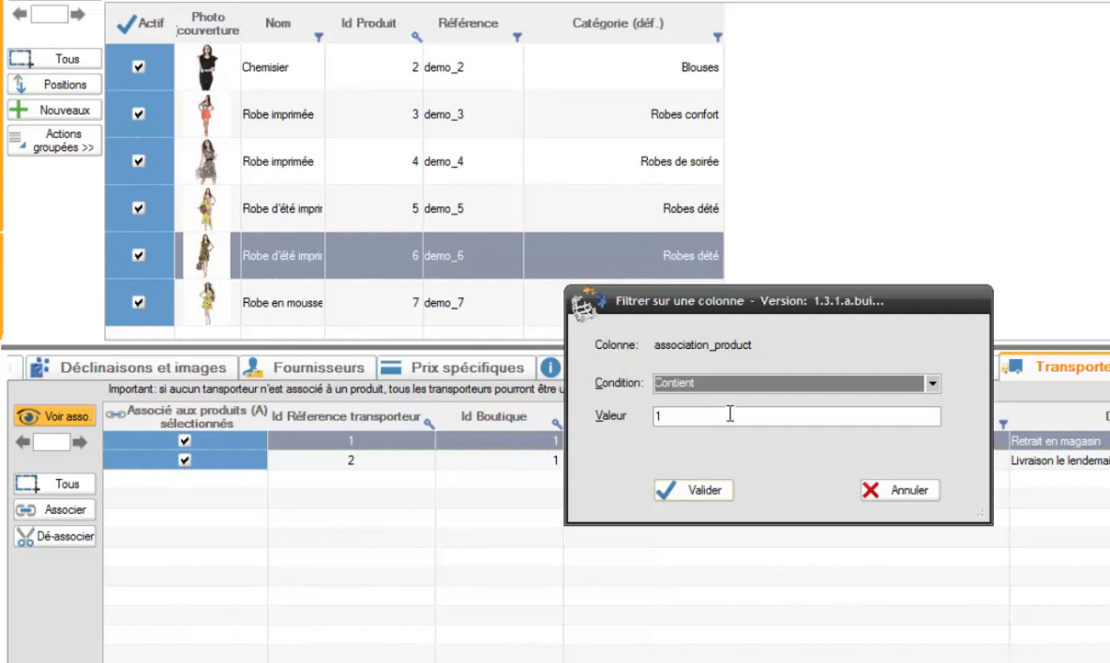
pyautogui.click(705, 492)
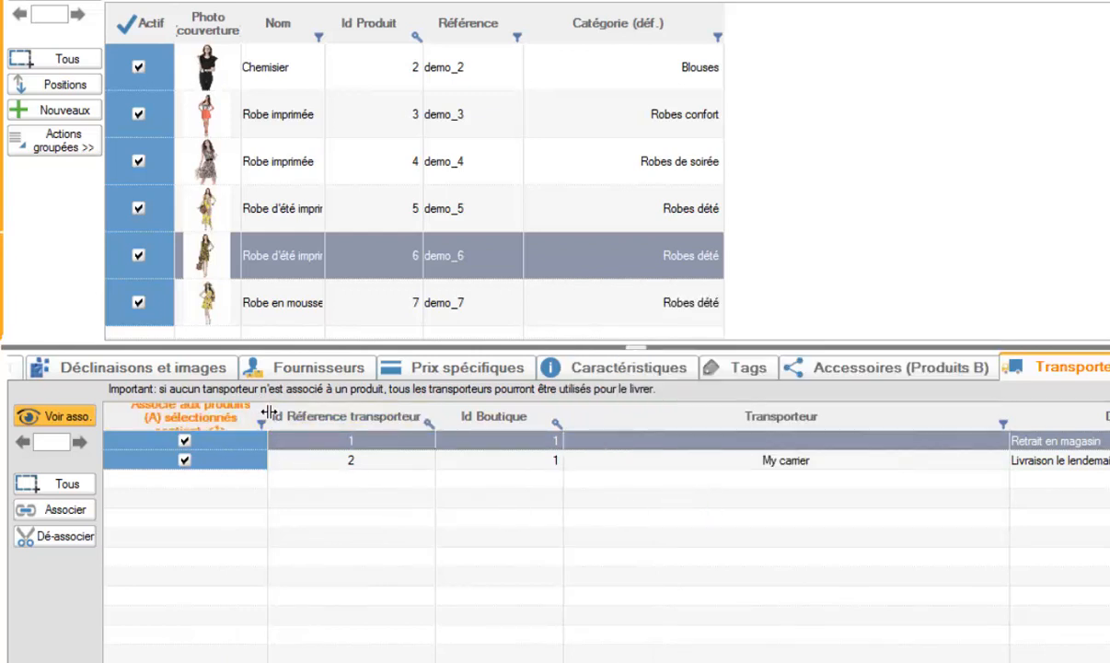
pyautogui.moveTo(265, 411); pyautogui.dragTo(345, 411)
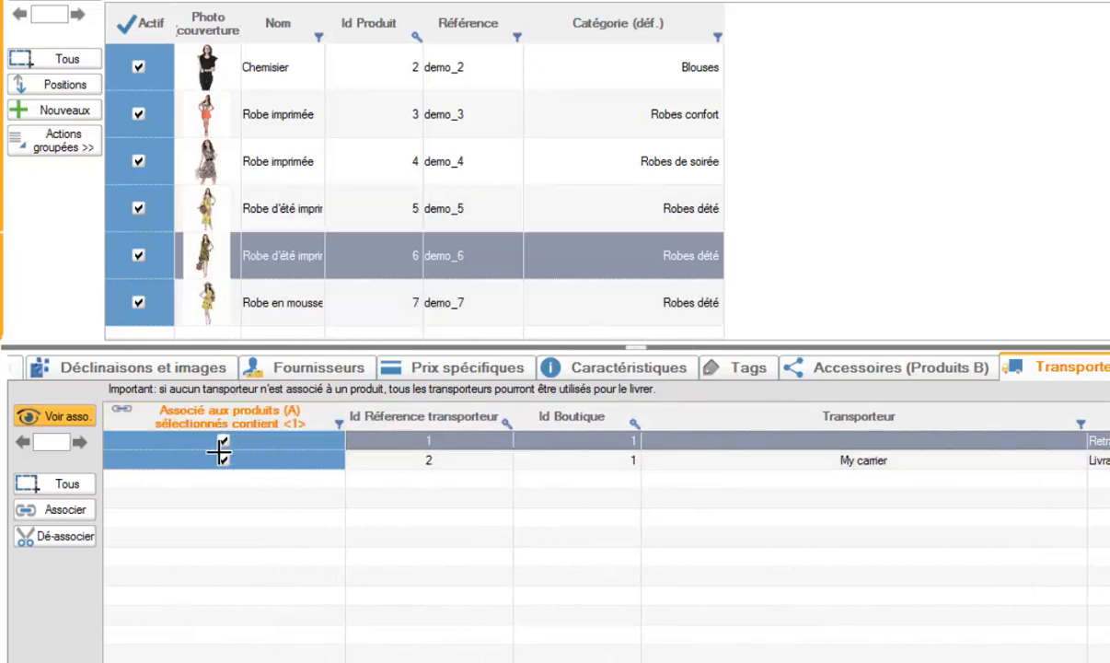
# - Dissociate all listed carriers from all products in bulk, and associate them all again
pyautogui.click(71, 486)
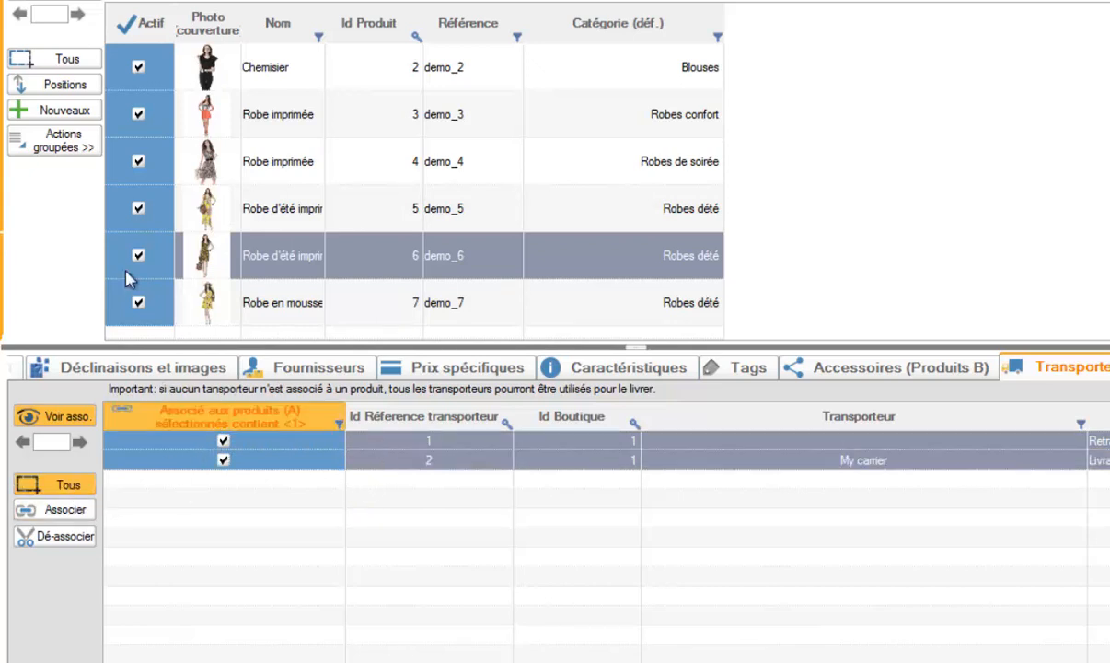
pyautogui.click(62, 62)
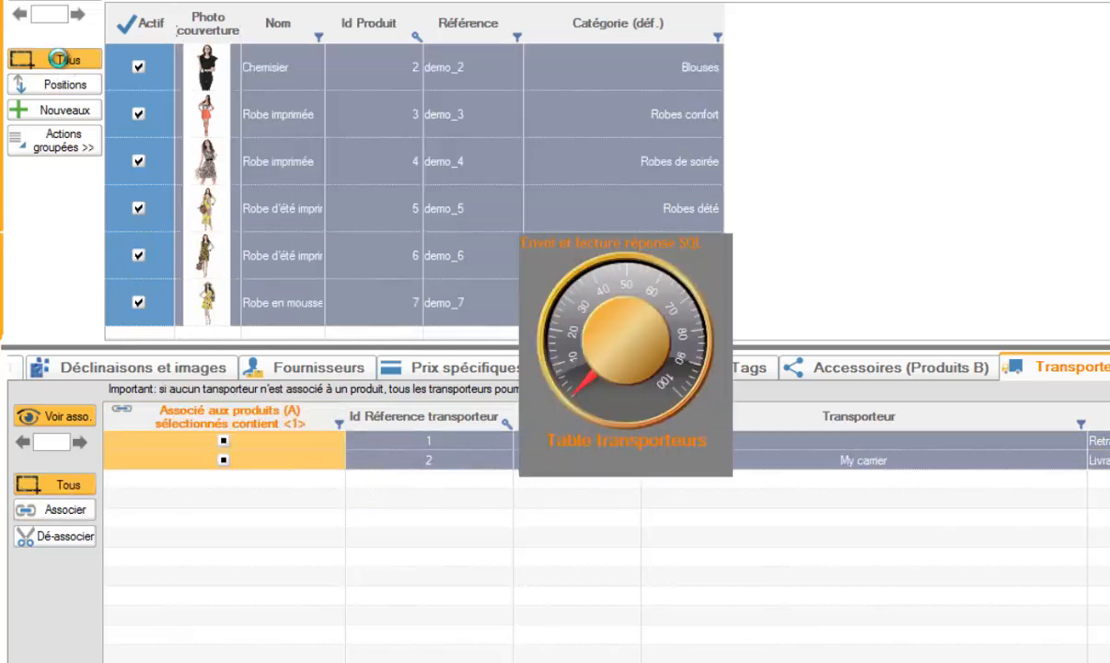
pyautogui.click(224, 442)
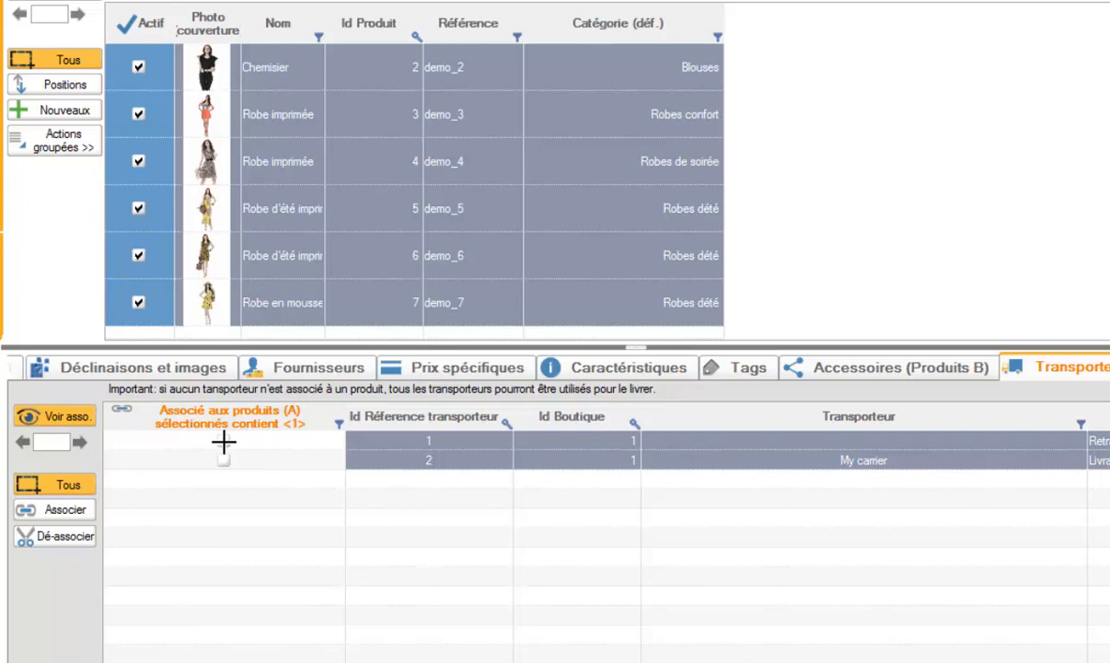
pyautogui.click(224, 442)
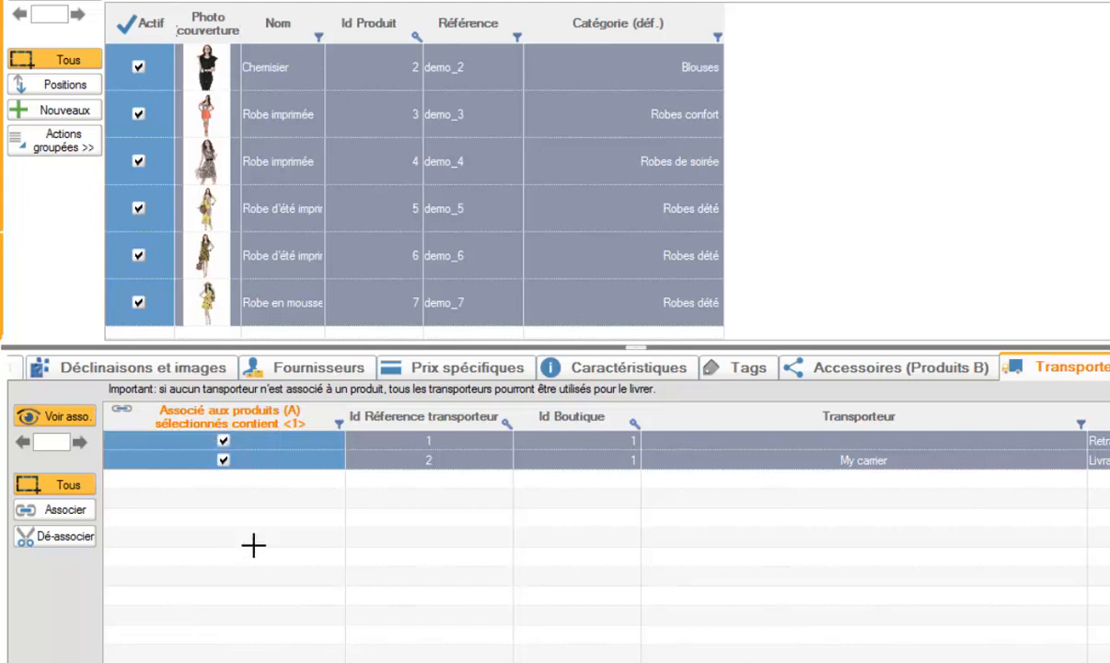
# - Multi-select the displayed carriers whose product association is equal to 1
pyautogui.rightClick(273, 443)
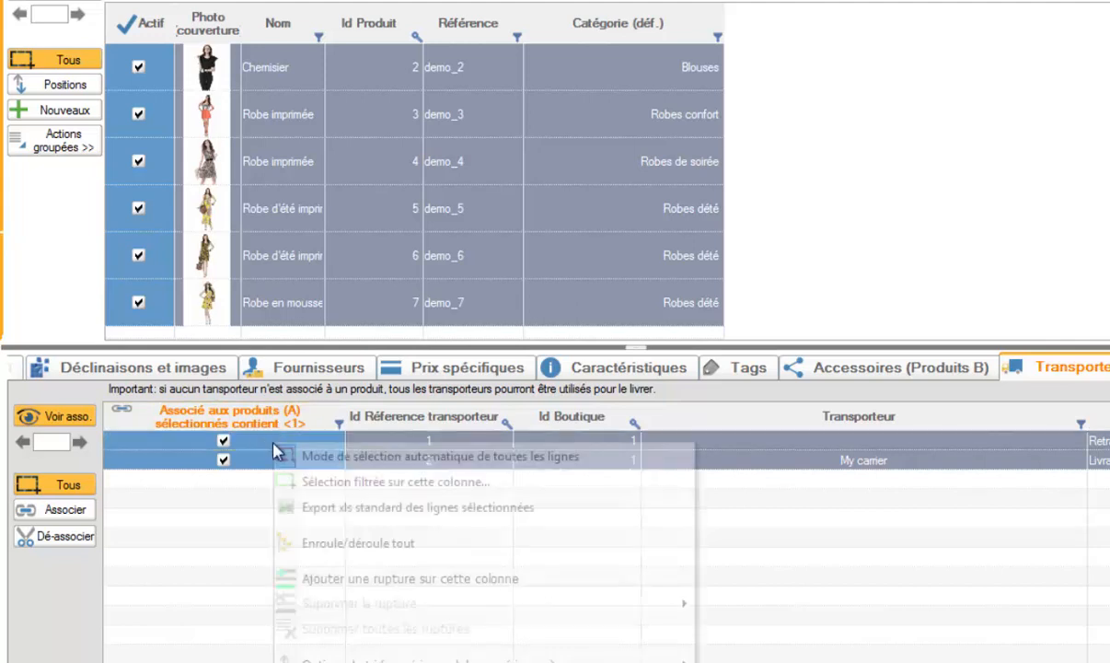
pyautogui.click(346, 483)
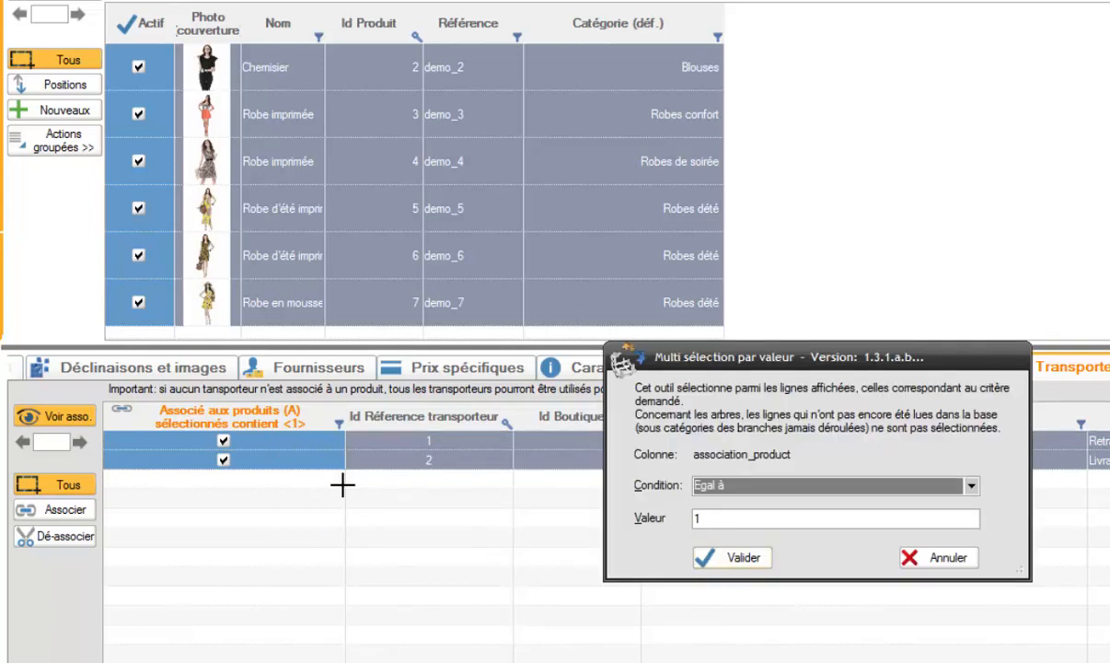
pyautogui.click(734, 558)
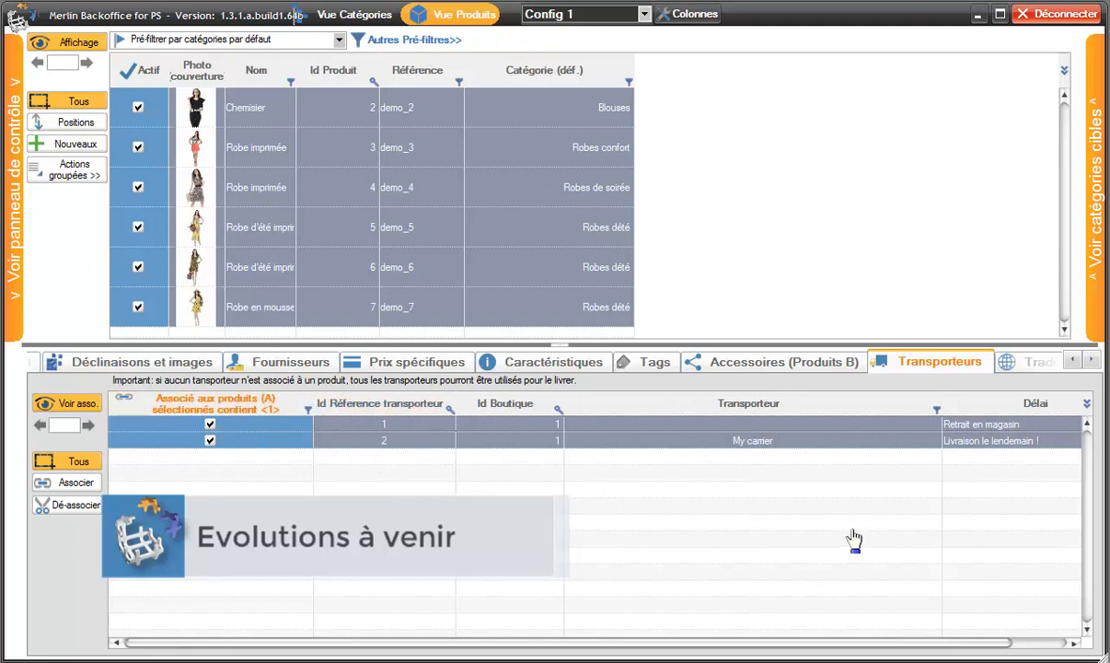
pyautogui.click(947, 444)
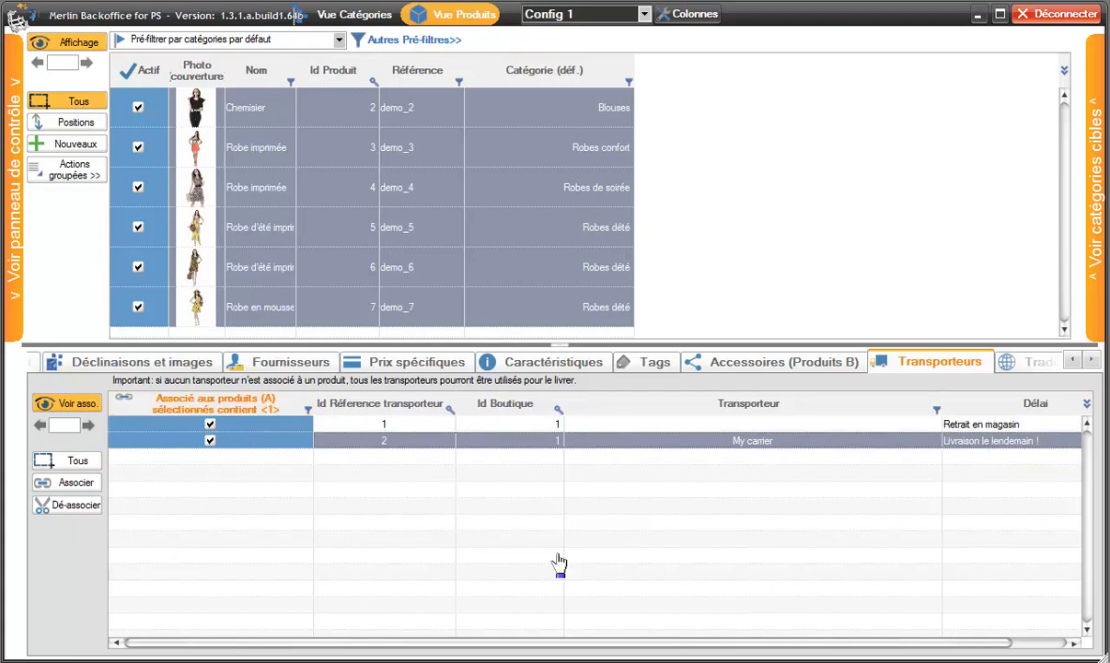
pyautogui.click(802, 445)
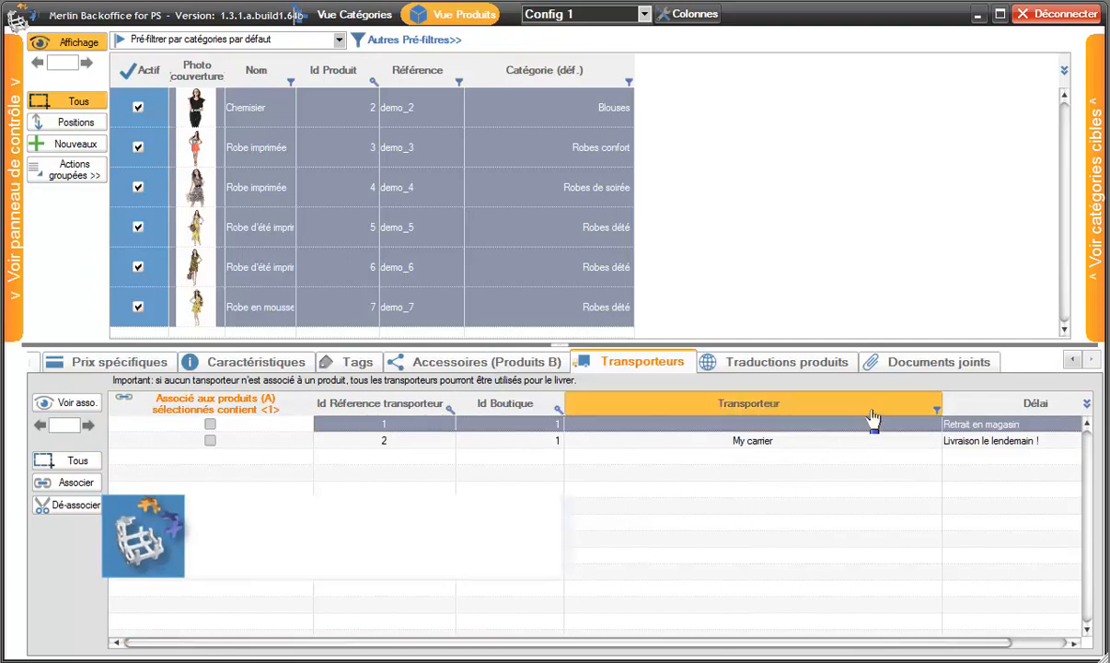
# - Show the attached documents (Documents joints) for the selected products and adjust the width of their product association column
pyautogui.click(932, 369)
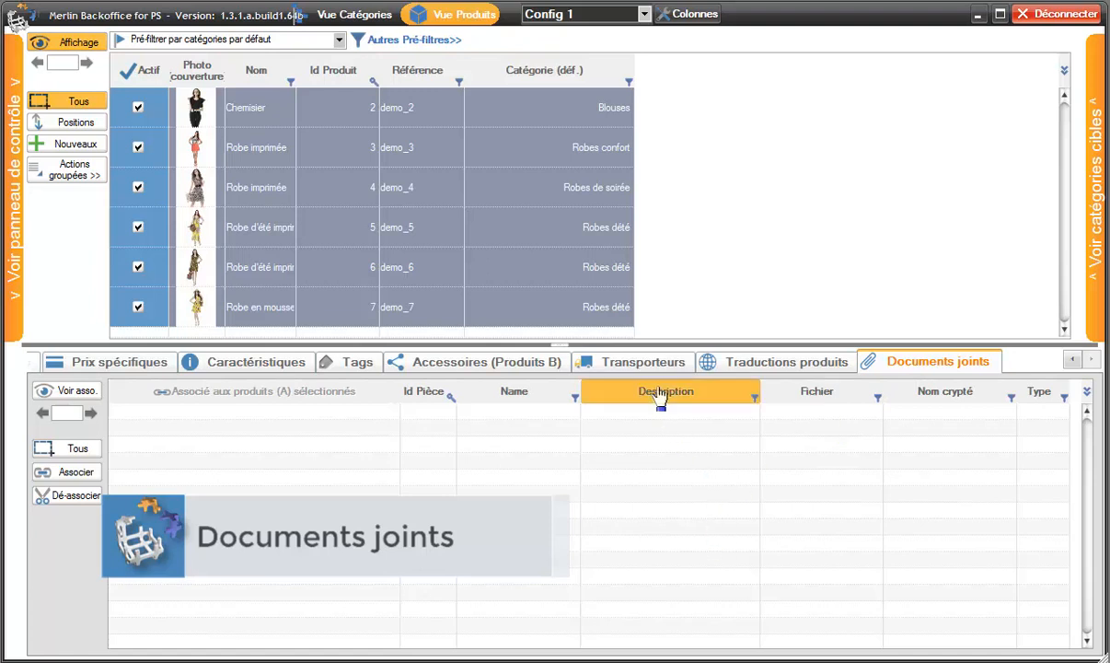
pyautogui.click(645, 361)
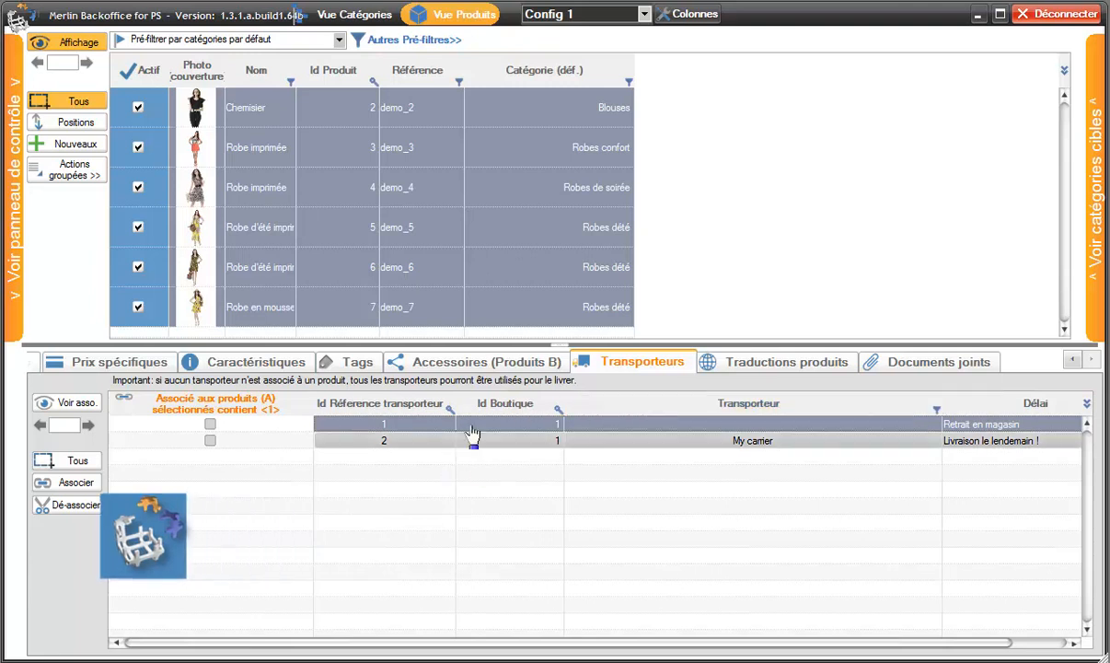
pyautogui.click(935, 364)
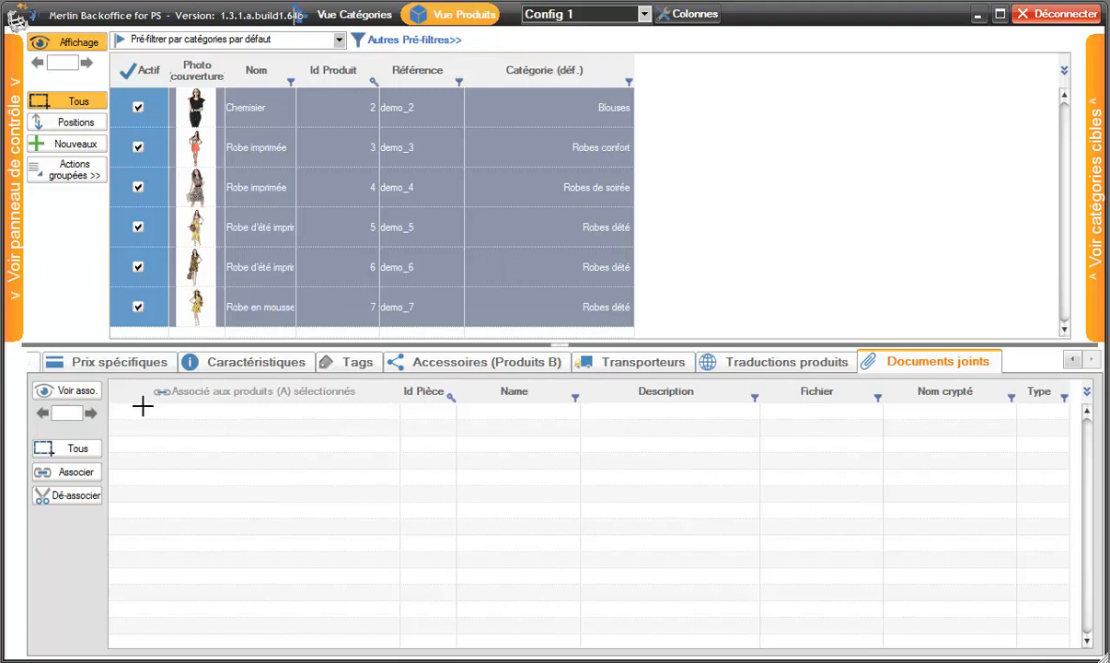
pyautogui.moveTo(400, 426); pyautogui.dragTo(265, 426)
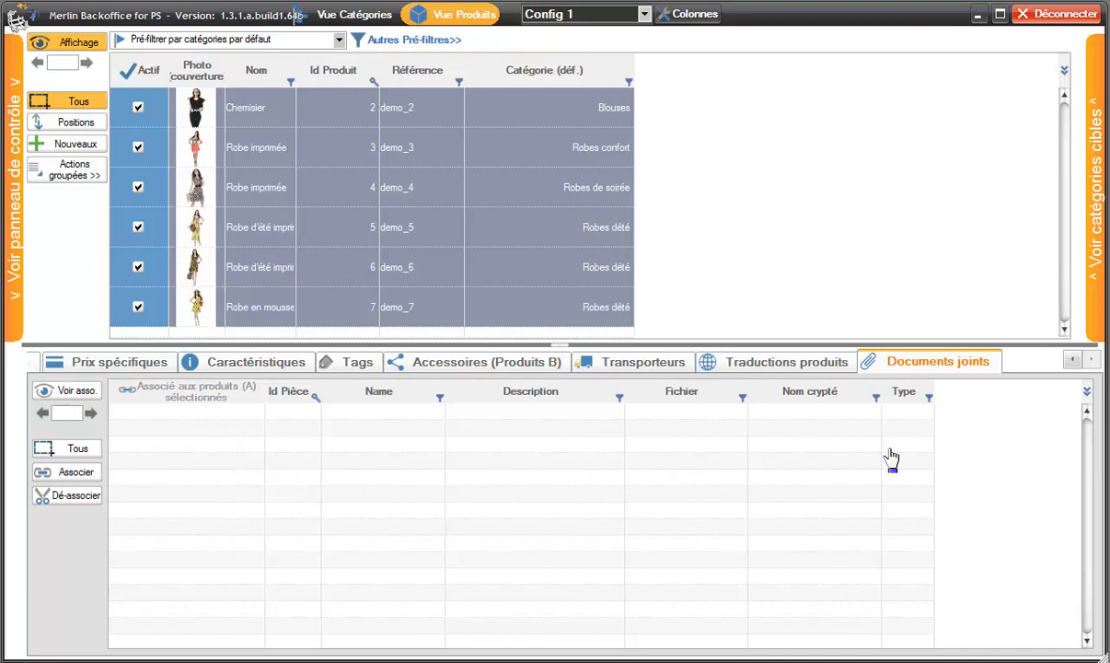
pyautogui.moveTo(264, 465); pyautogui.dragTo(377, 464)
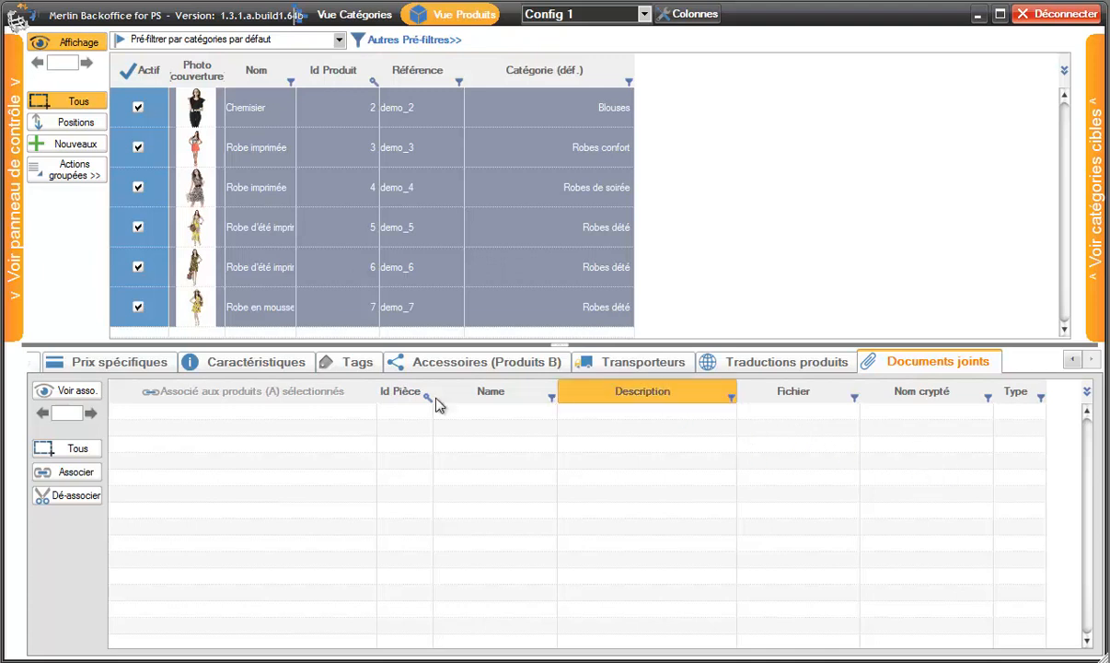
# - Compare the carriers view with the attached documents view for the selected products, ending on the carriers
pyautogui.click(625, 367)
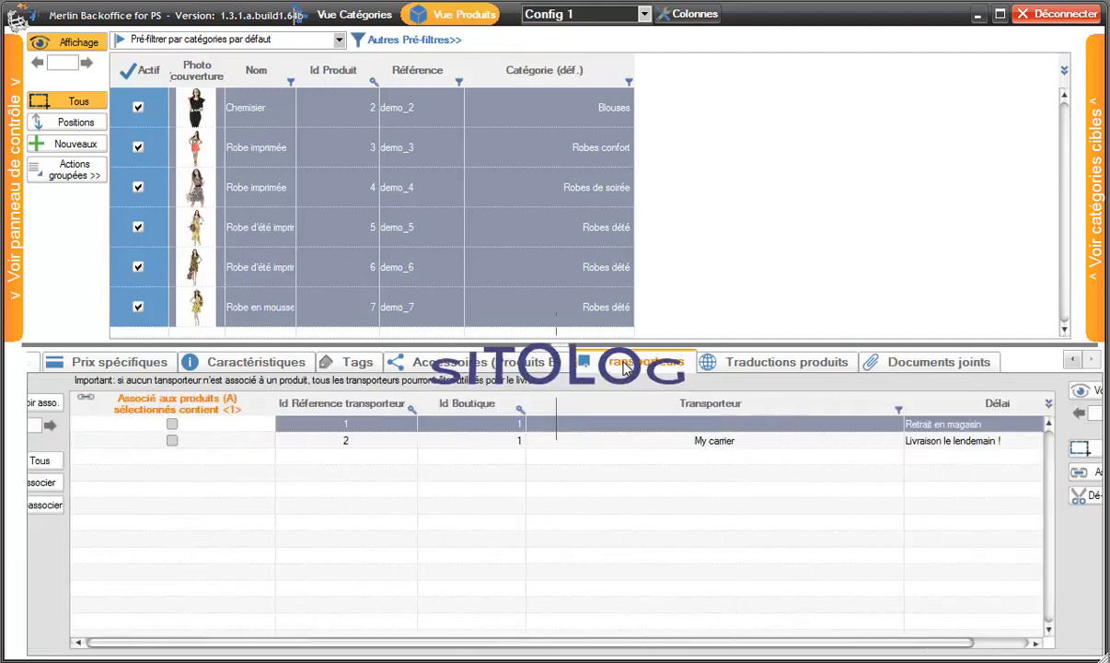
pyautogui.click(948, 367)
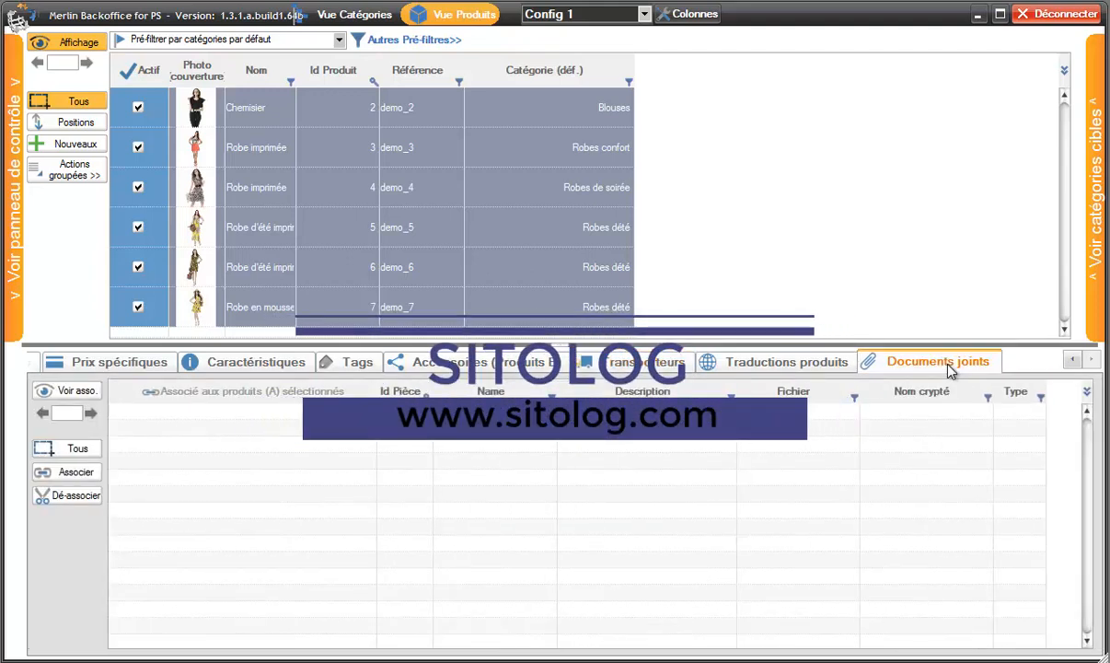
pyautogui.click(645, 361)
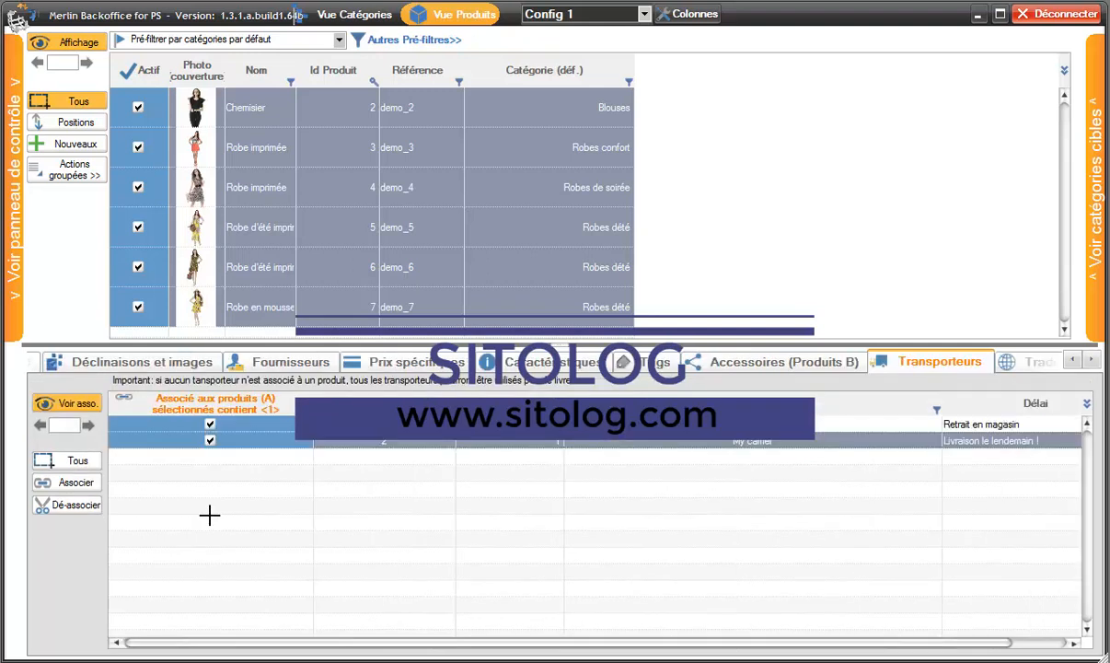